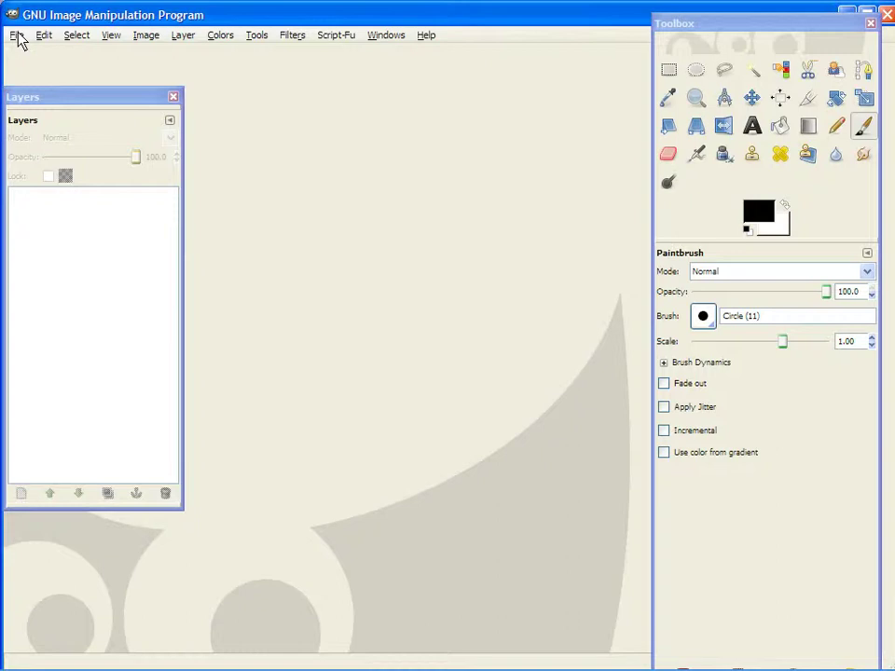
Paste the copied railroad photo as a new 400×300 image, zooming to 150% and back to 100%.
key("ctrl+shift+v")
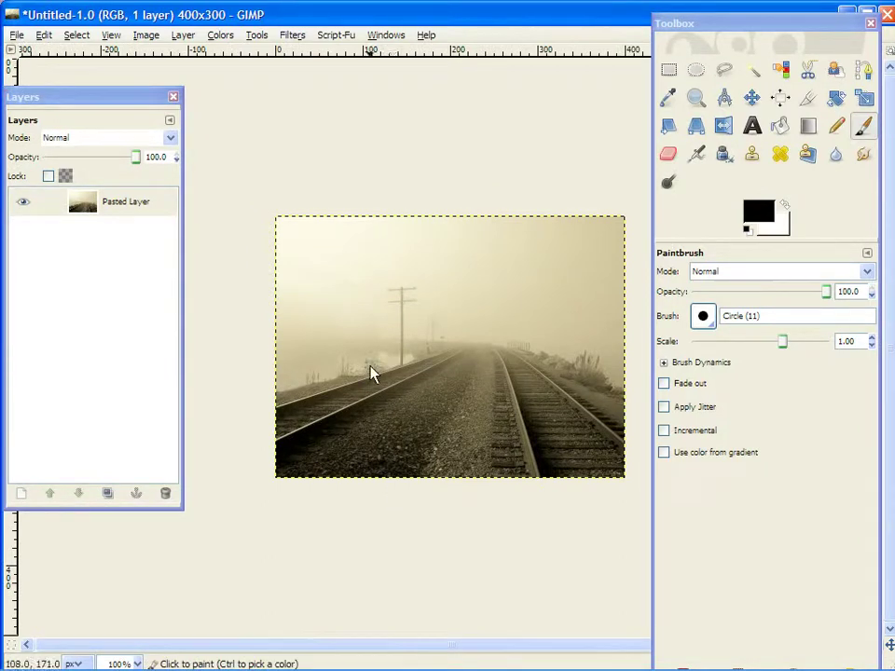
key("plus")
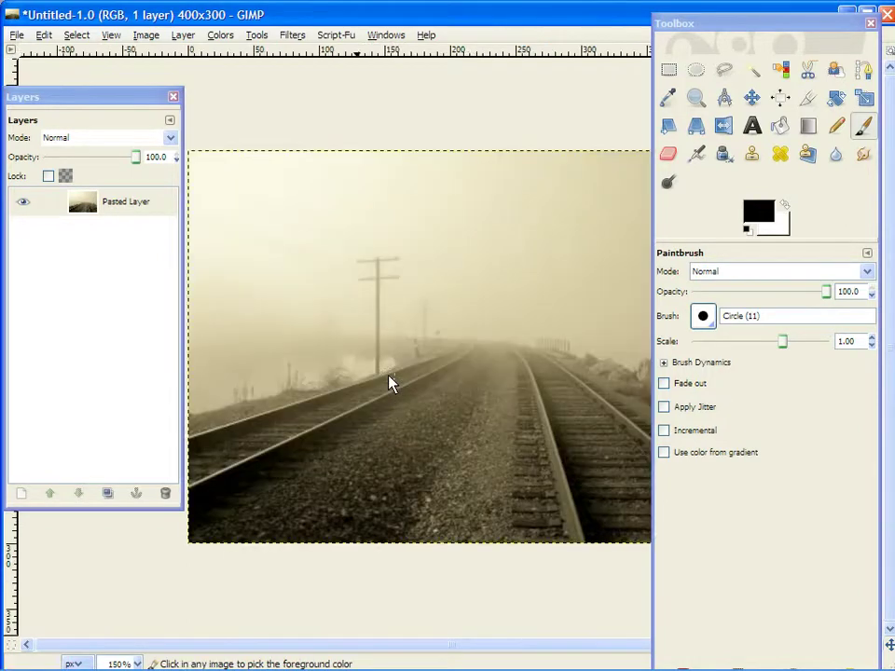
key("minus")
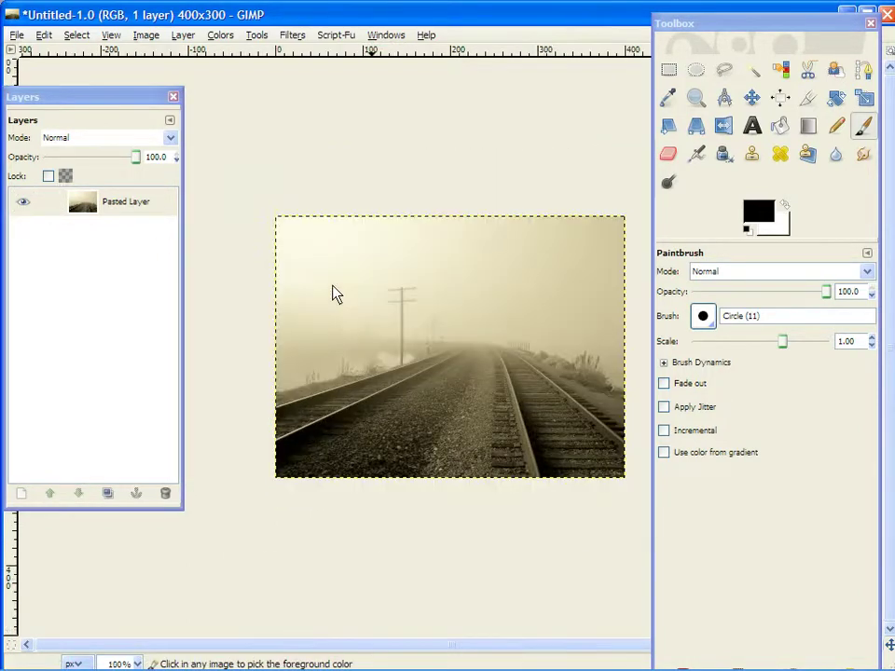
With Fuzzy Select, select the sky and add the horizon fog and right-hand bushes.
left_click(751, 72)
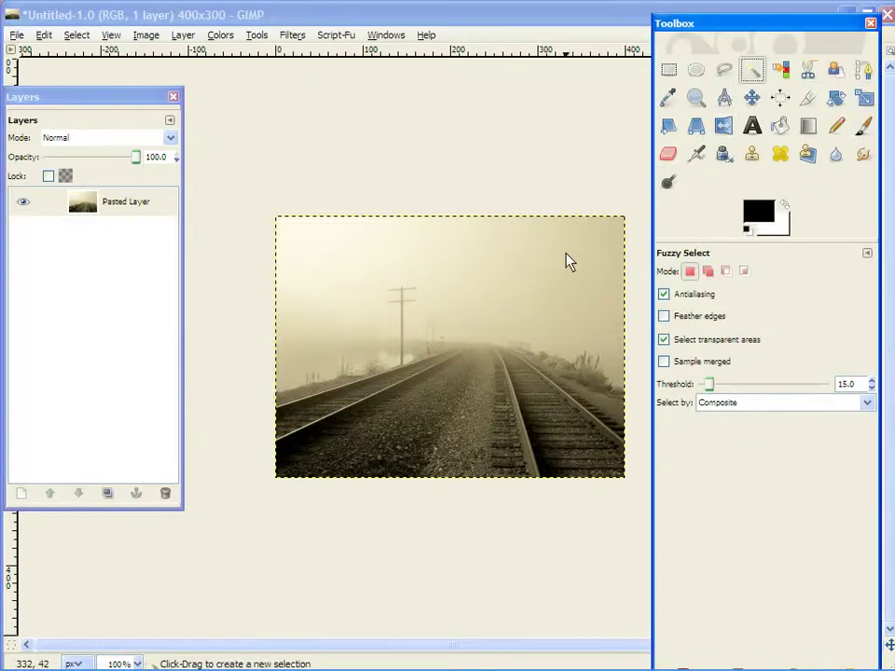
key("plus")
left_click(490, 227)
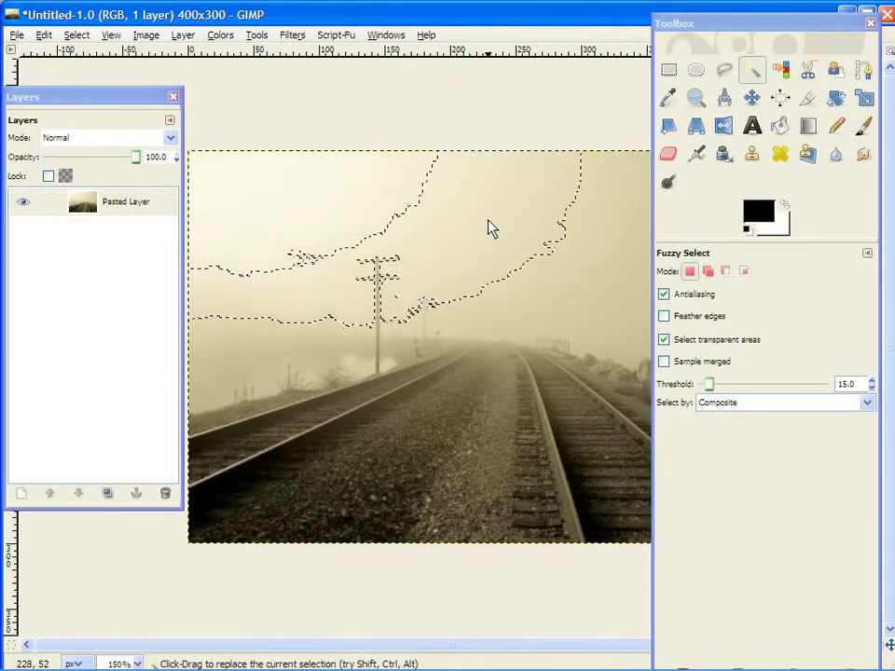
mouse_move(379, 216)
left_mouse_down()
mouse_move(367, 199)
mouse_move(392, 224)
left_mouse_up()
left_click(531, 335, "shift")
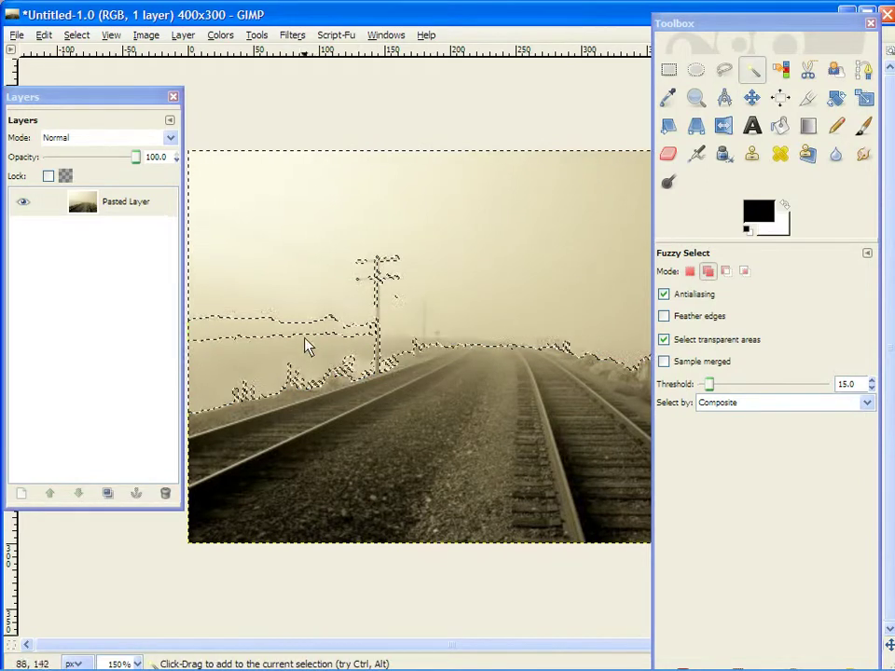
left_click_drag(305, 344, 243, 394)
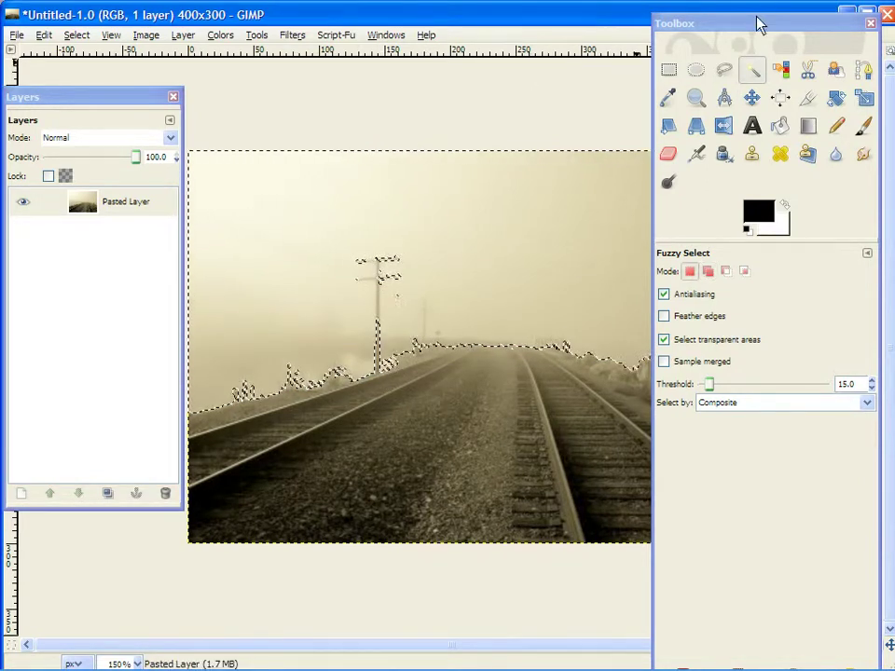
left_click_drag(759, 25, 892, 42)
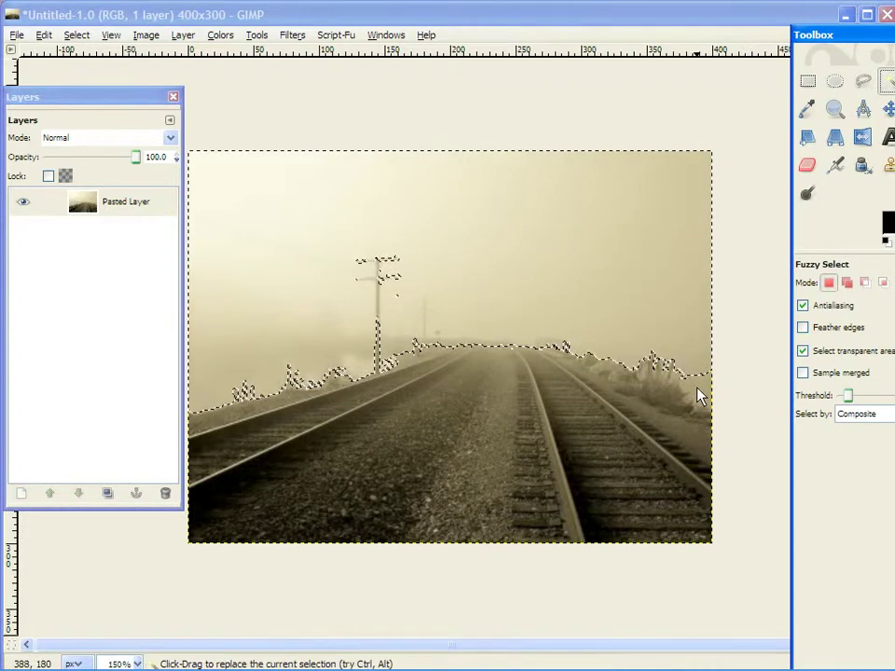
left_click(698, 393, "shift")
left_click(117, 207)
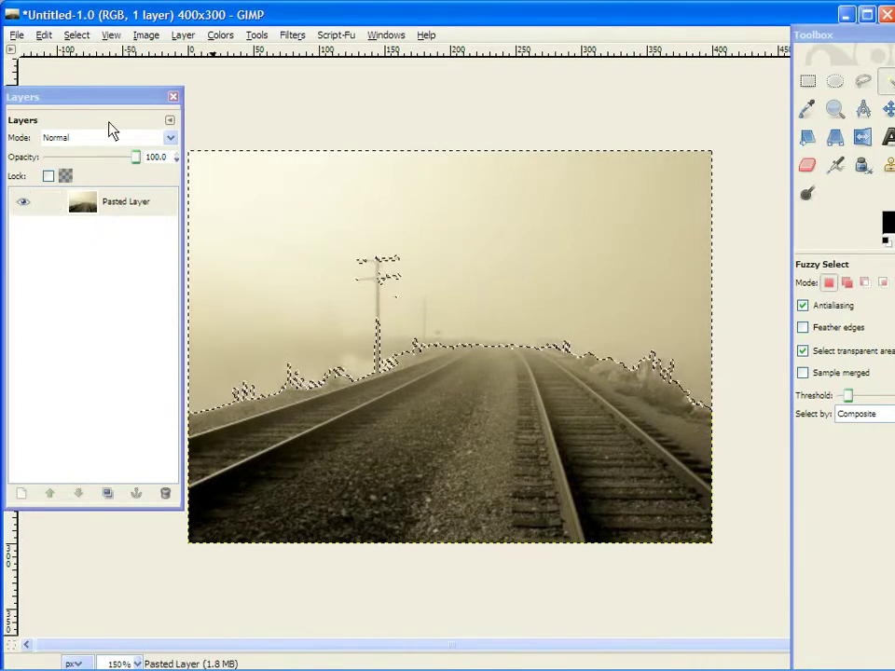
Add a transparent layer named New Layer above the Pasted Layer.
right_click(128, 211)
left_click(166, 245)
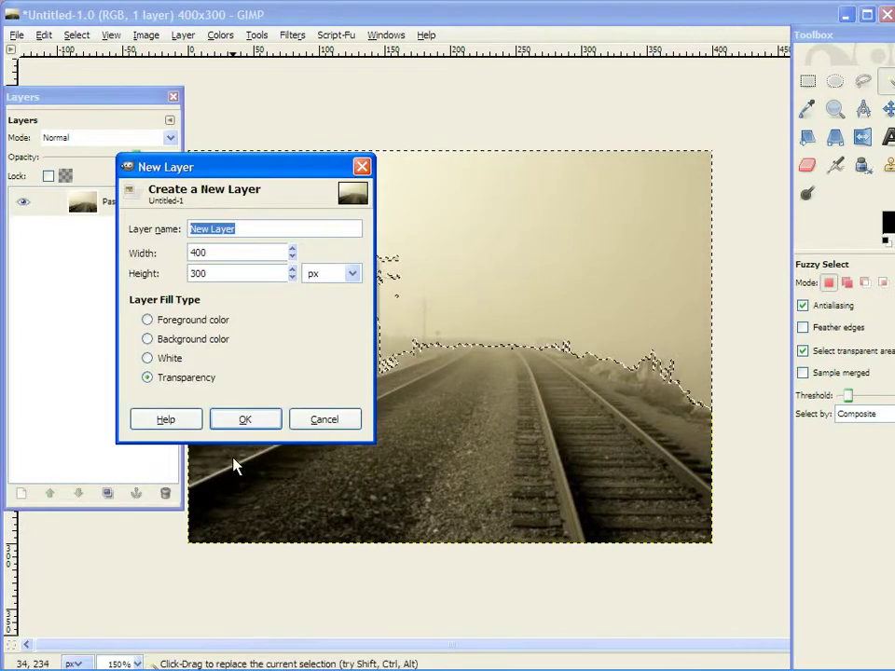
left_click(149, 377)
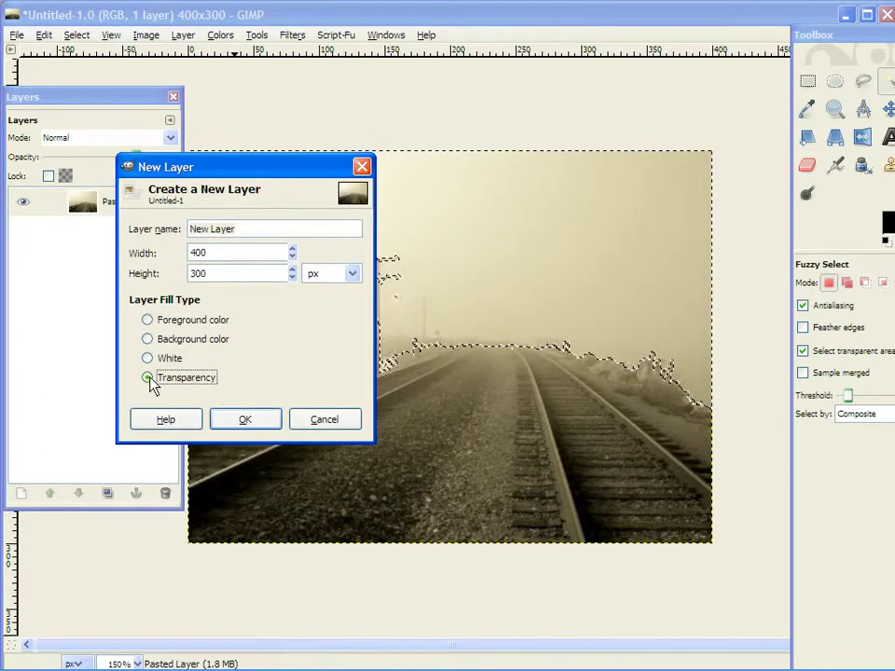
left_click(245, 420)
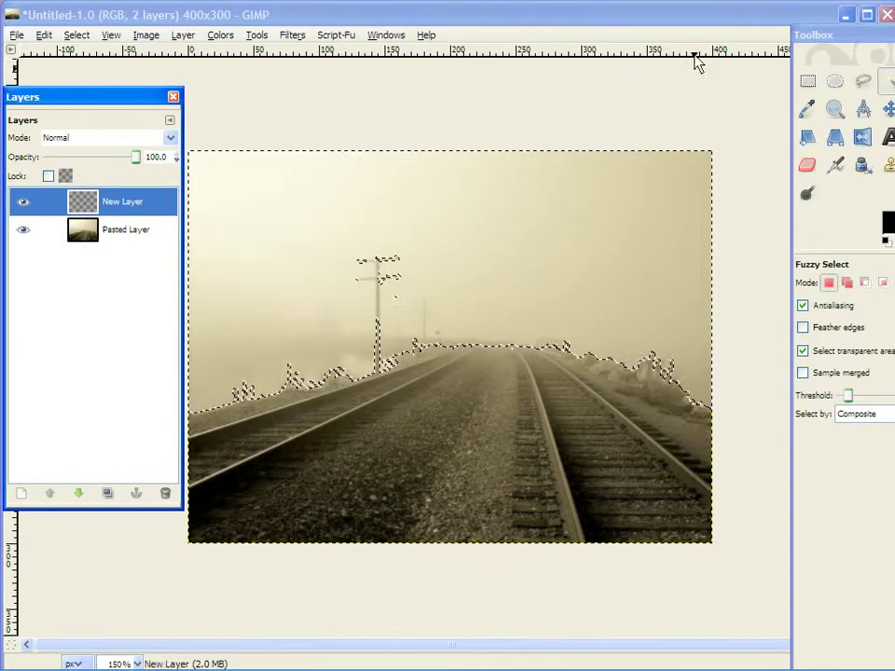
Set the foreground colour to blue 135aa2.
left_click_drag(814, 34, 639, 33)
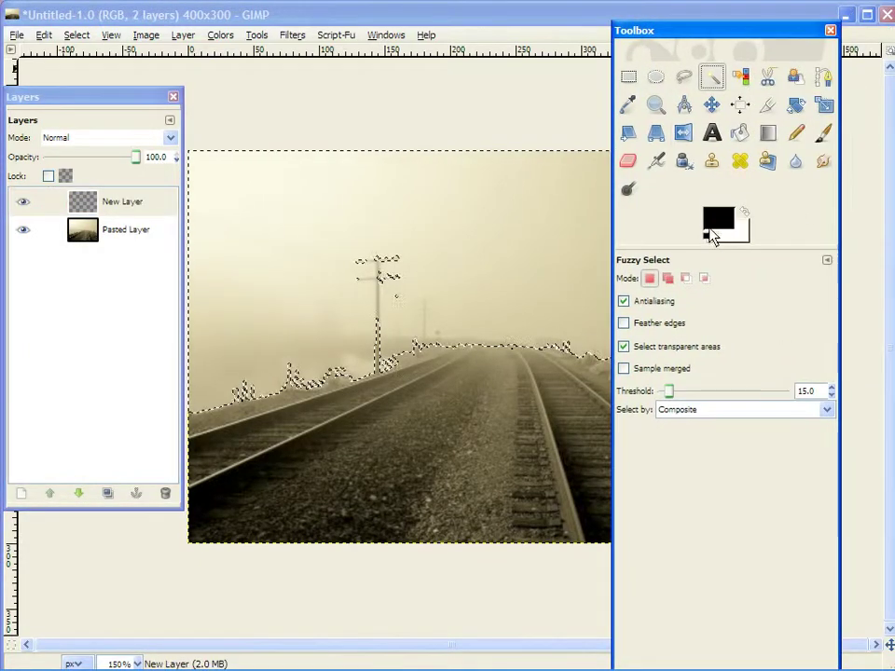
left_click(713, 222)
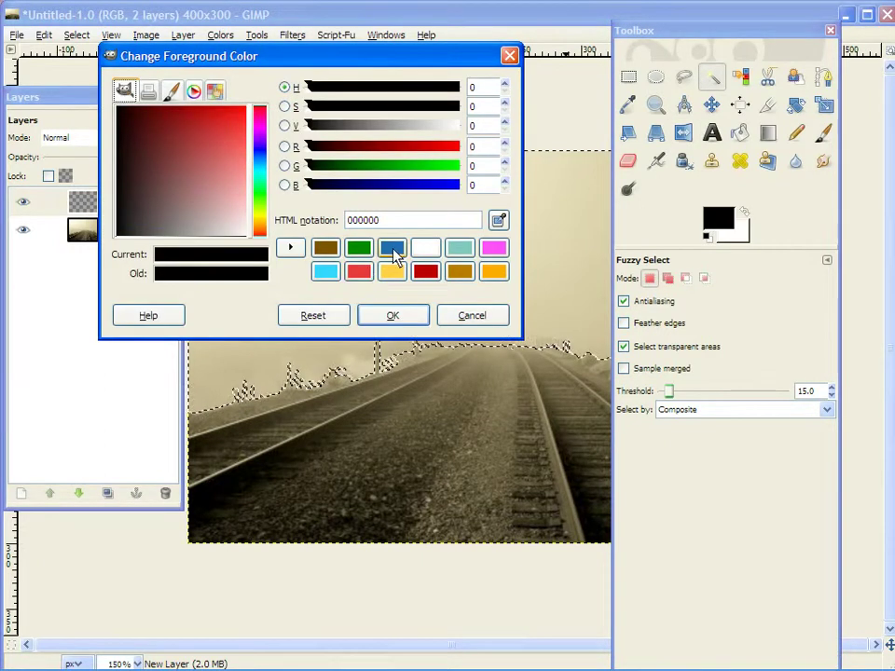
left_click(326, 272)
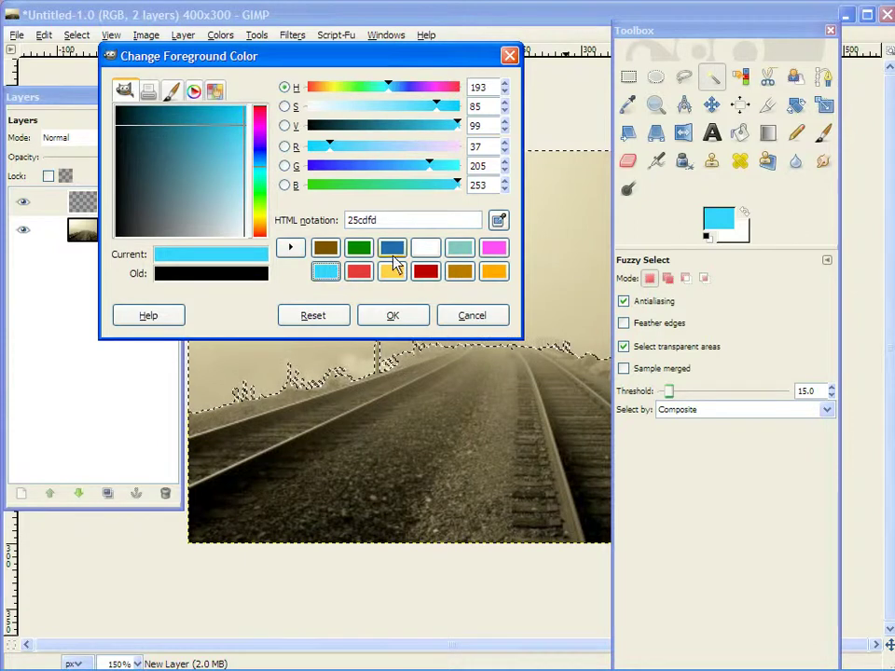
left_click(393, 249)
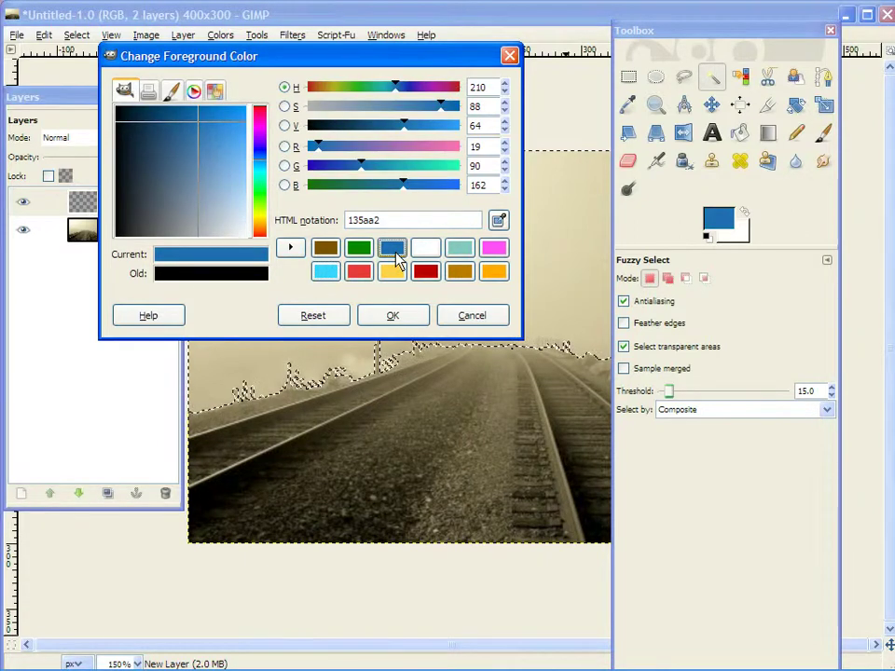
left_click(392, 316)
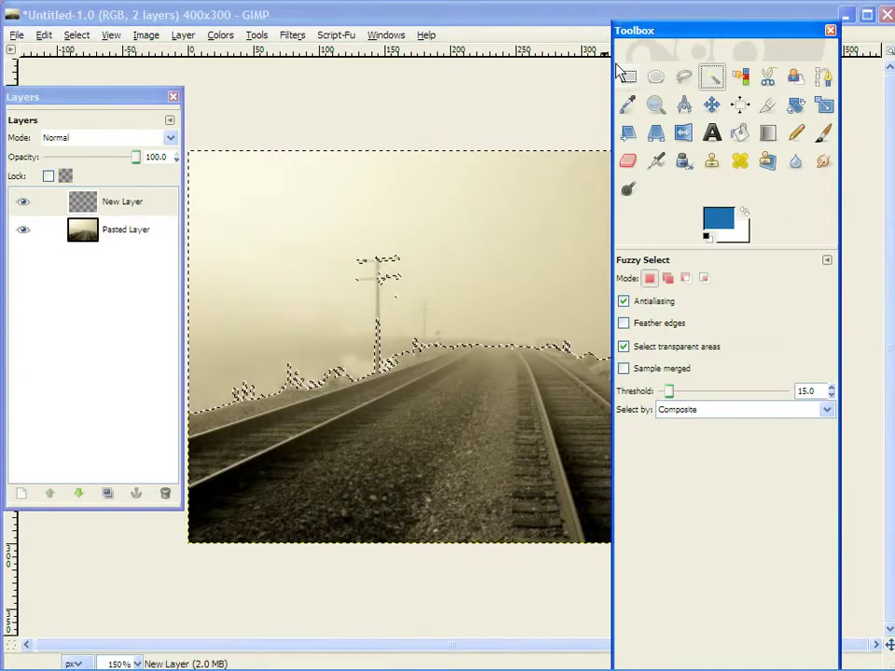
Fill the sky selection on New Layer with the blue, then clear the selection.
left_click_drag(647, 31, 776, 24)
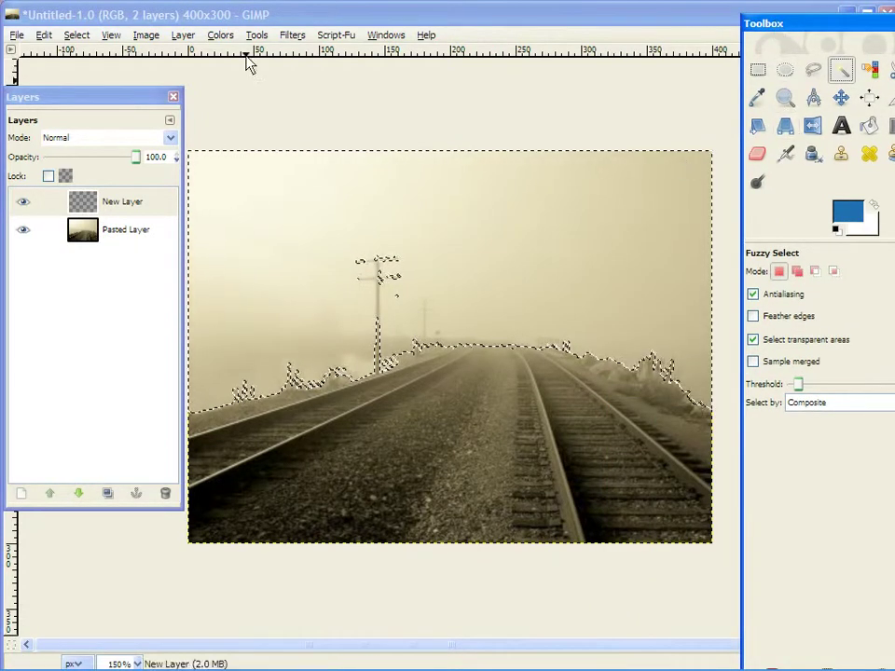
left_click(46, 36)
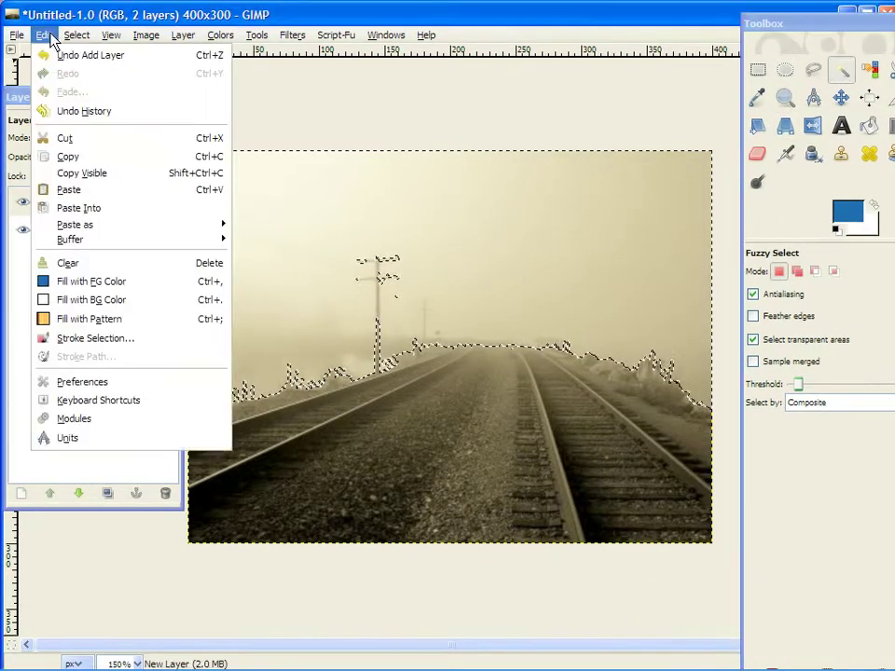
left_click(65, 284)
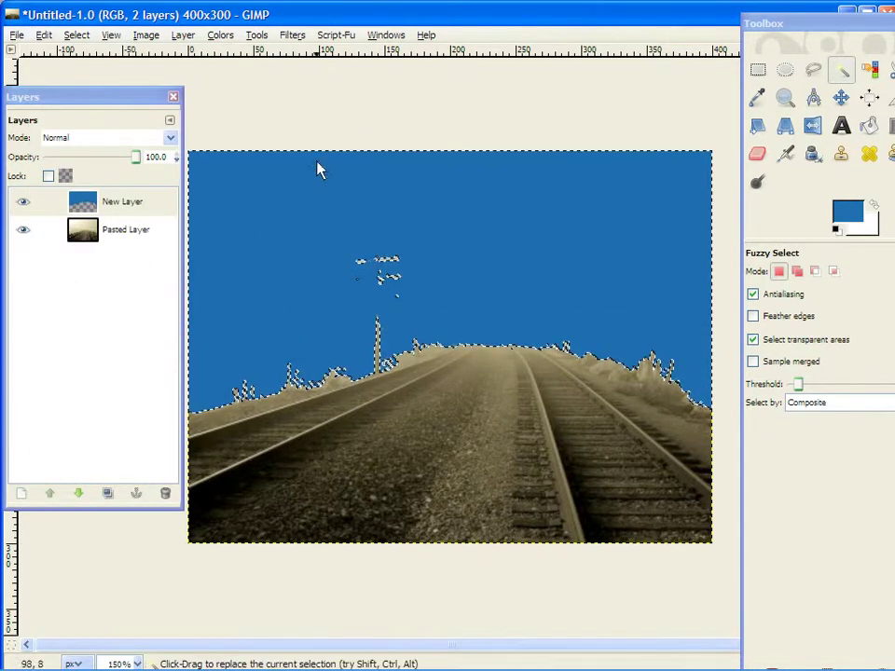
left_click(471, 117)
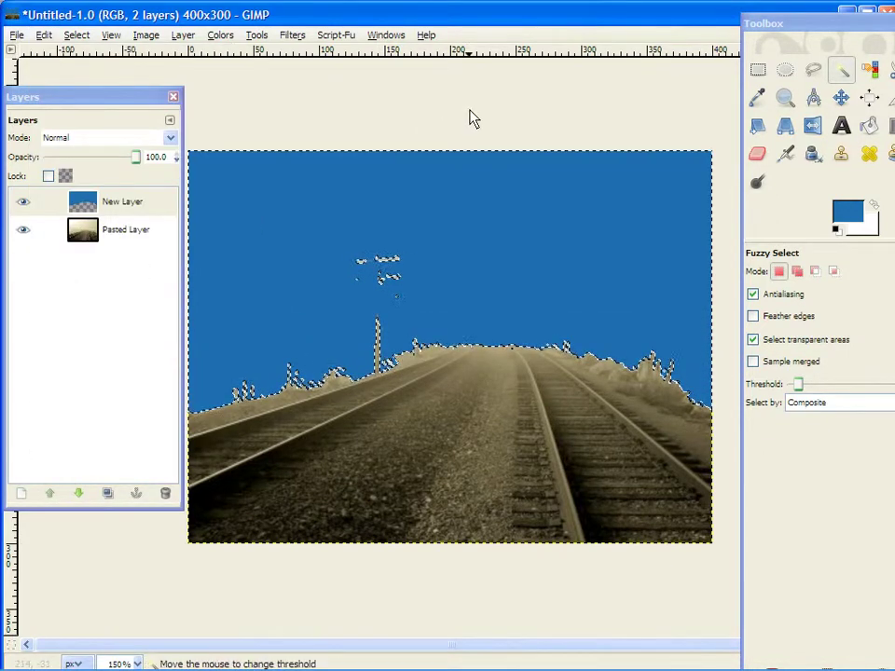
Apply a 7 px Gaussian Blur to the blue sky layer.
left_click(292, 35)
mouse_move(362, 121)
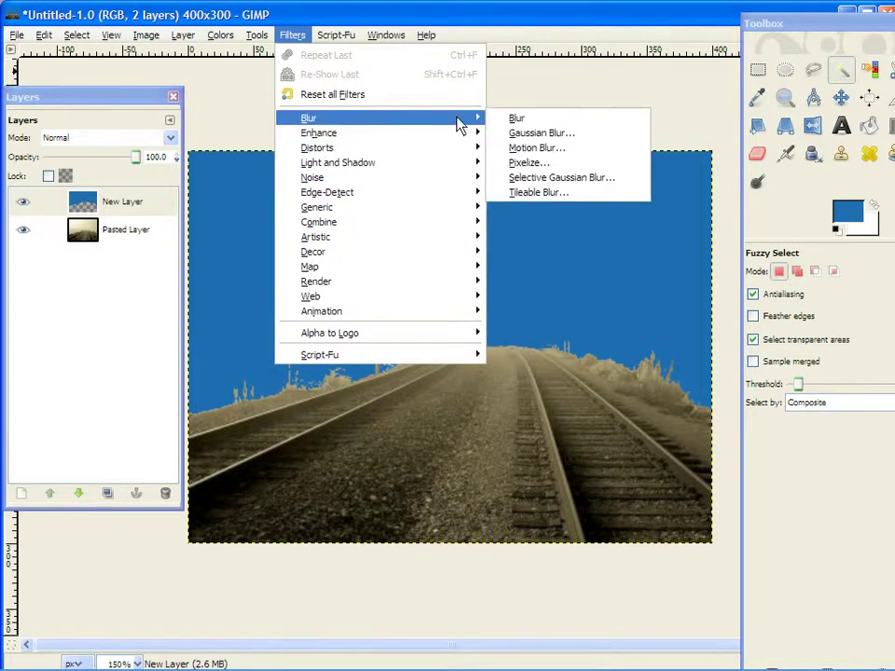
left_click(506, 136)
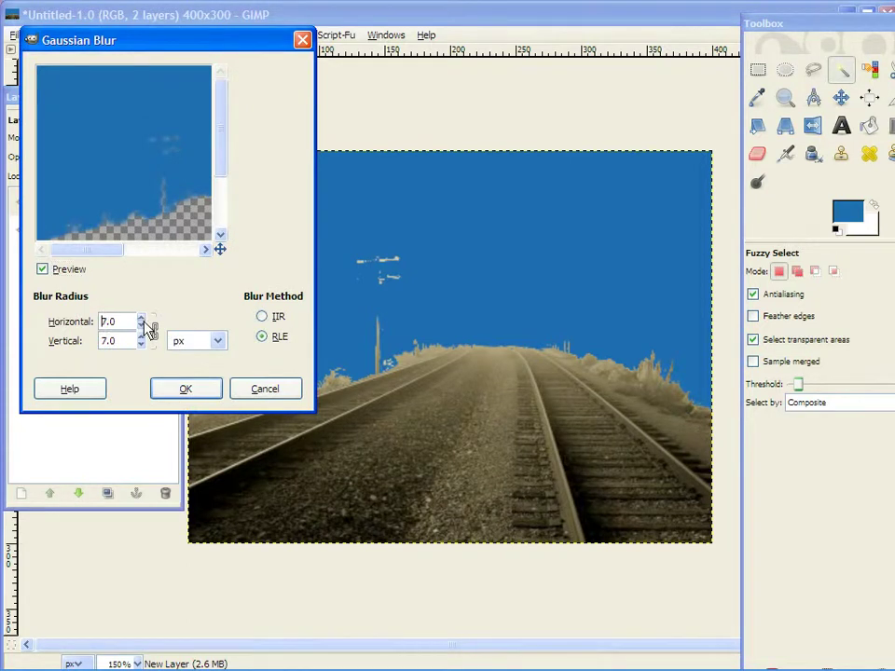
left_click(182, 390)
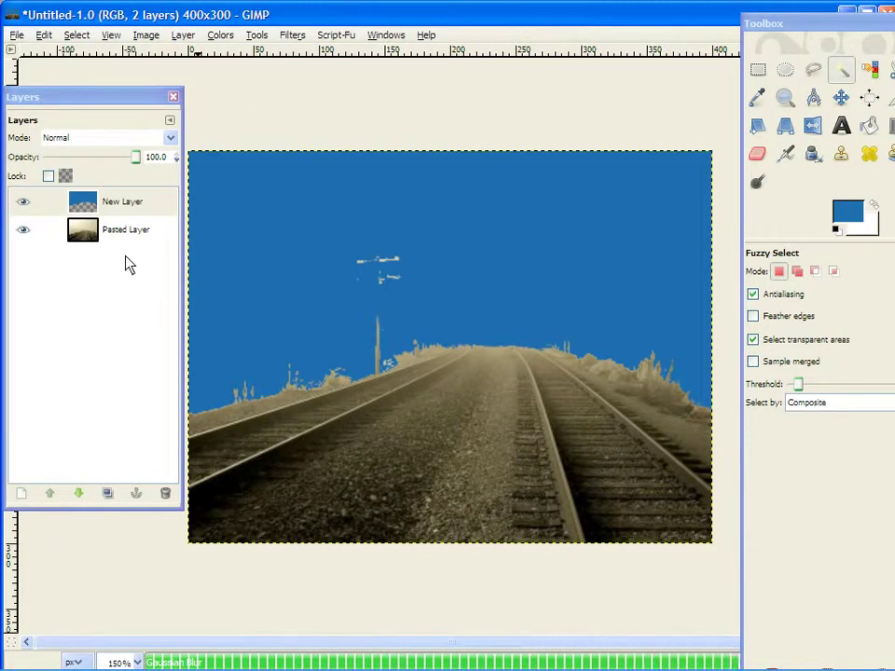
Set the blue sky layer's blend mode to Screen so the fog turns pale blue.
left_click(113, 205)
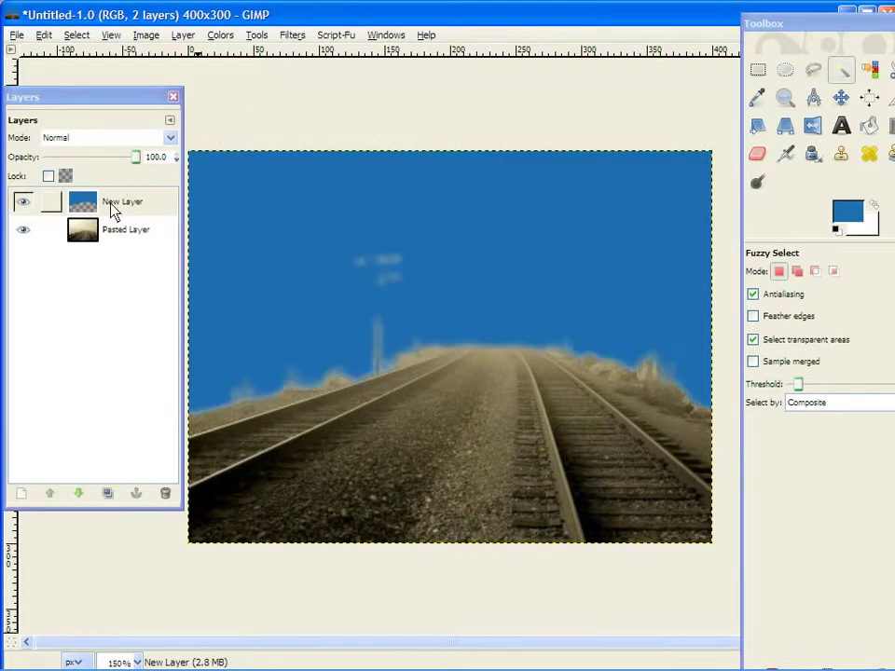
left_click(86, 140)
left_click(79, 239)
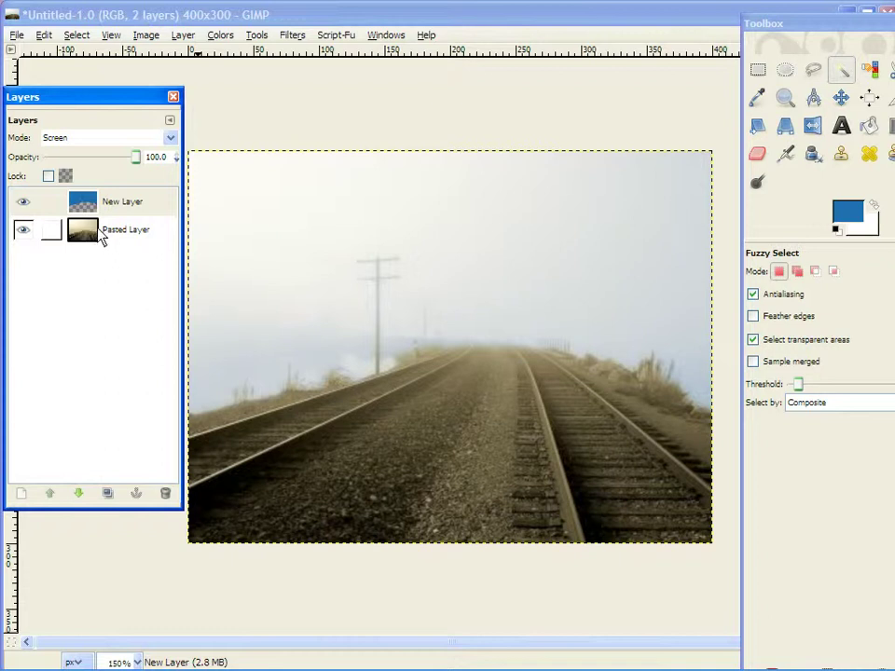
On the photo layer, select the track area and surrounding grass by colour.
left_click(116, 234)
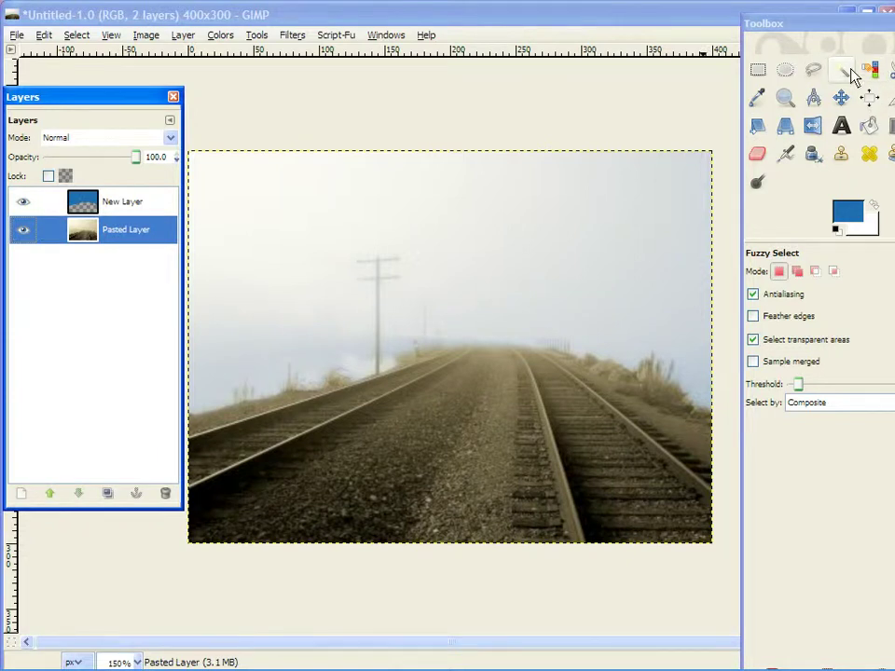
left_click(398, 444)
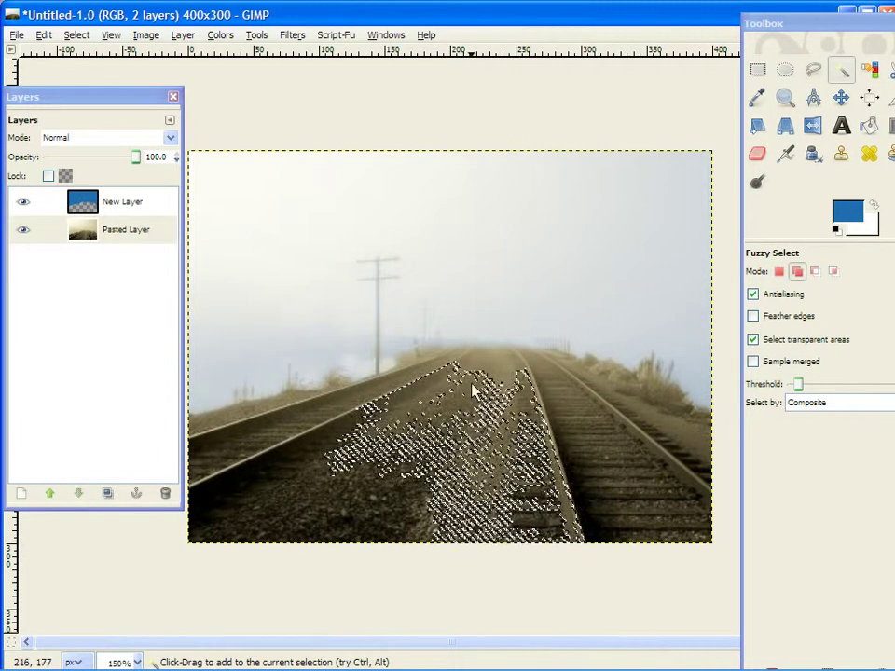
mouse_move(477, 383)
left_mouse_down()
mouse_move(491, 360)
mouse_move(475, 391)
left_mouse_up()
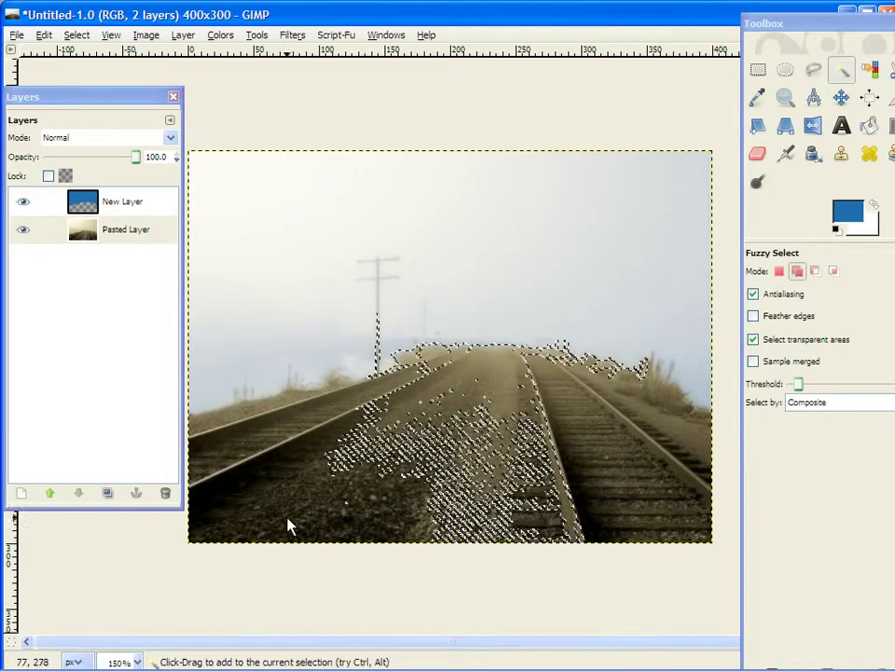
left_click_drag(290, 526, 347, 508)
left_click_drag(511, 523, 202, 432)
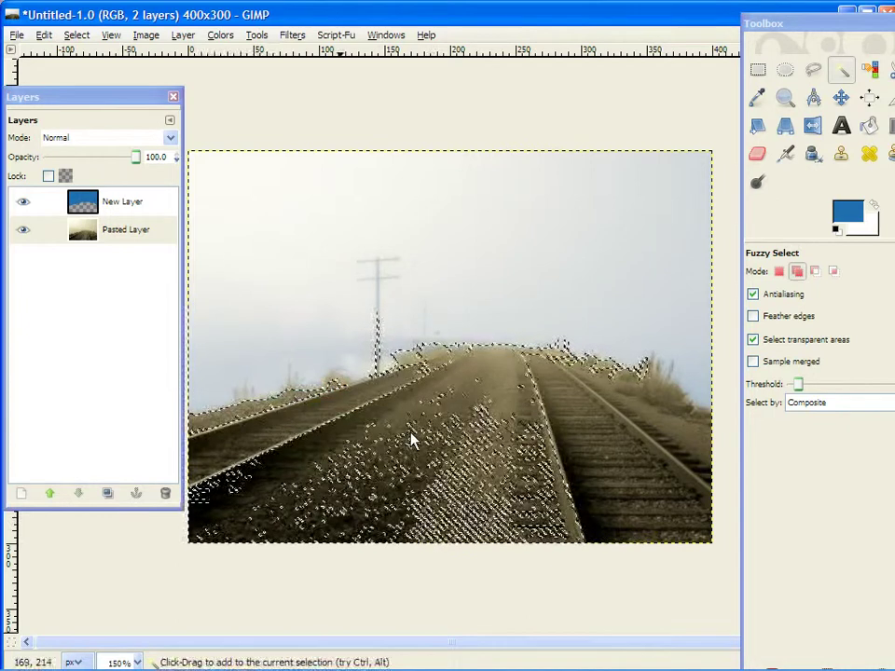
left_click_drag(683, 448, 711, 481)
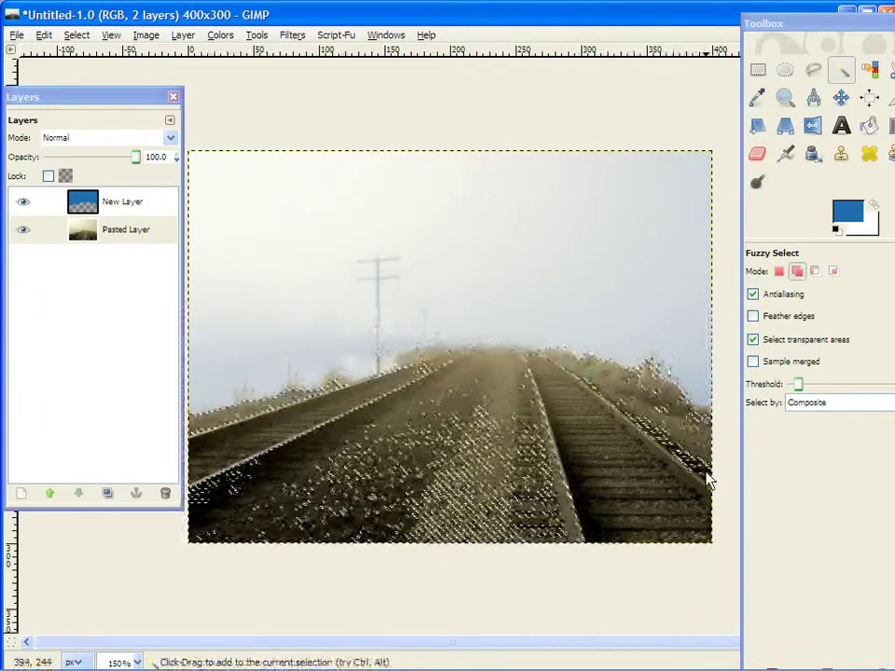
left_click_drag(659, 395, 605, 389)
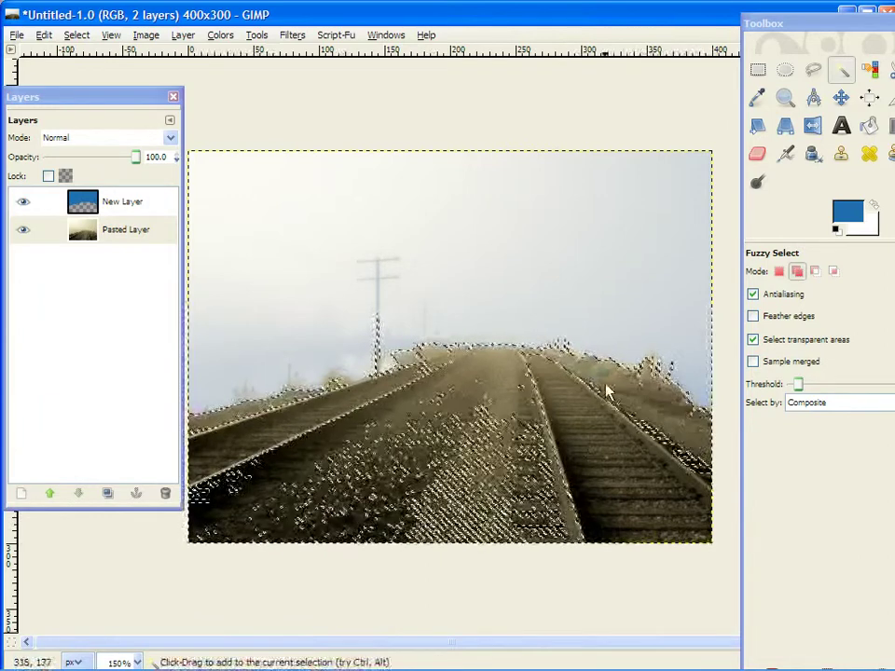
Extend the ground selection near the horizon and remove the telegraph pole from it.
left_click_drag(436, 371, 438, 370)
left_click_drag(505, 383, 505, 383)
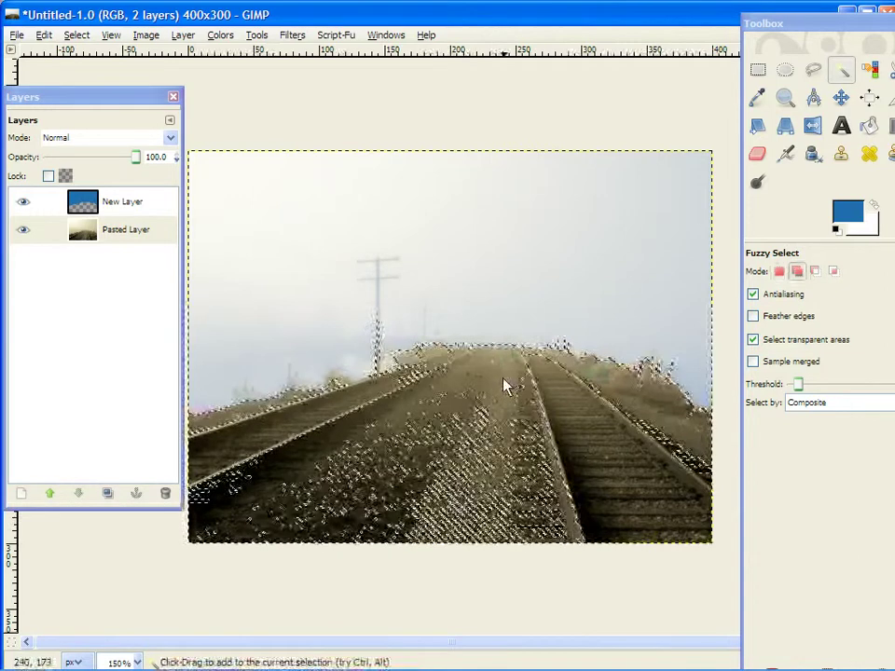
left_click_drag(422, 433, 448, 425)
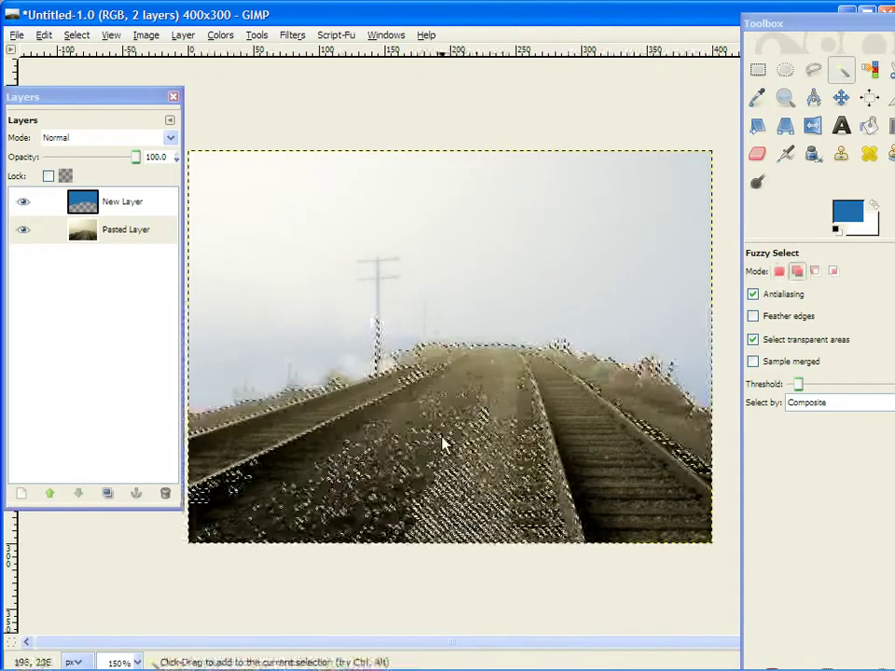
left_click_drag(390, 494, 372, 467)
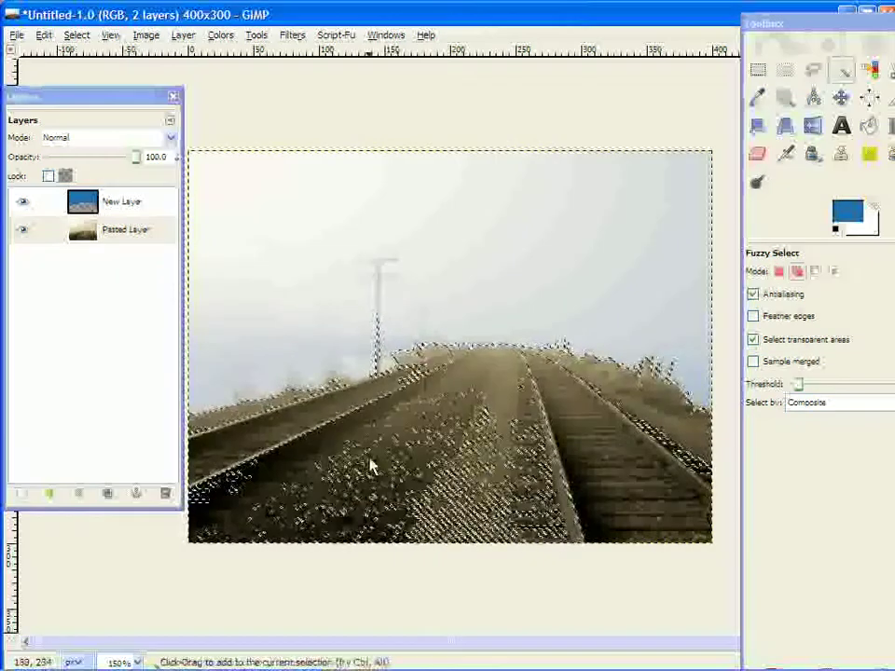
left_click(377, 347, "ctrl")
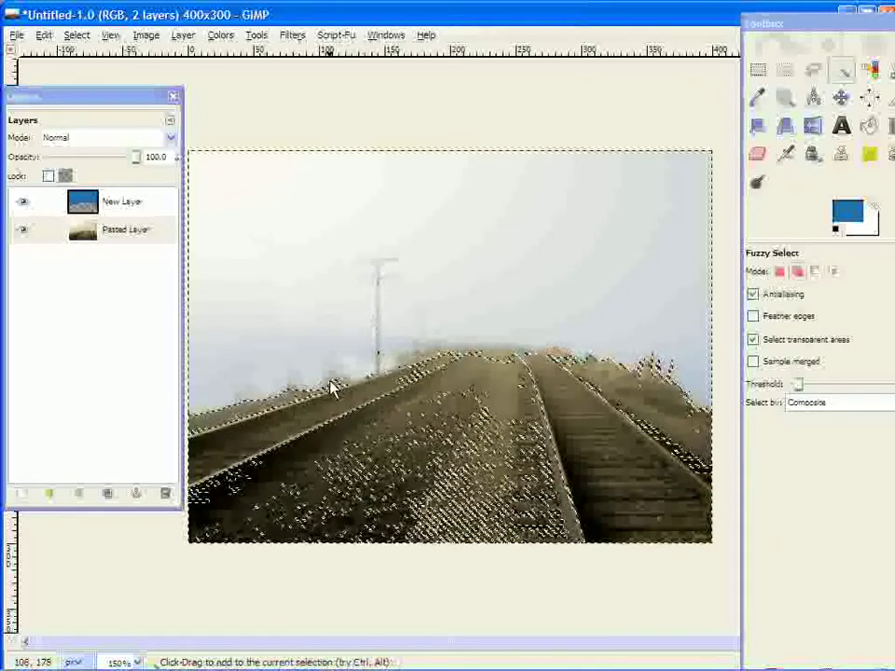
left_click_drag(332, 388, 332, 389)
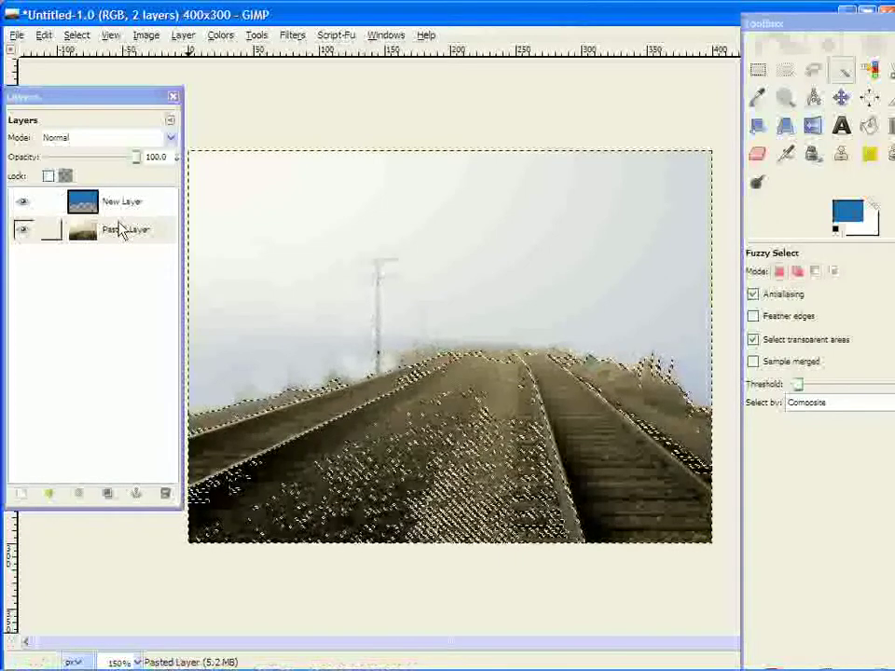
Add a new transparent layer and set the foreground colour to green 037600.
right_click(119, 231)
left_click(170, 36)
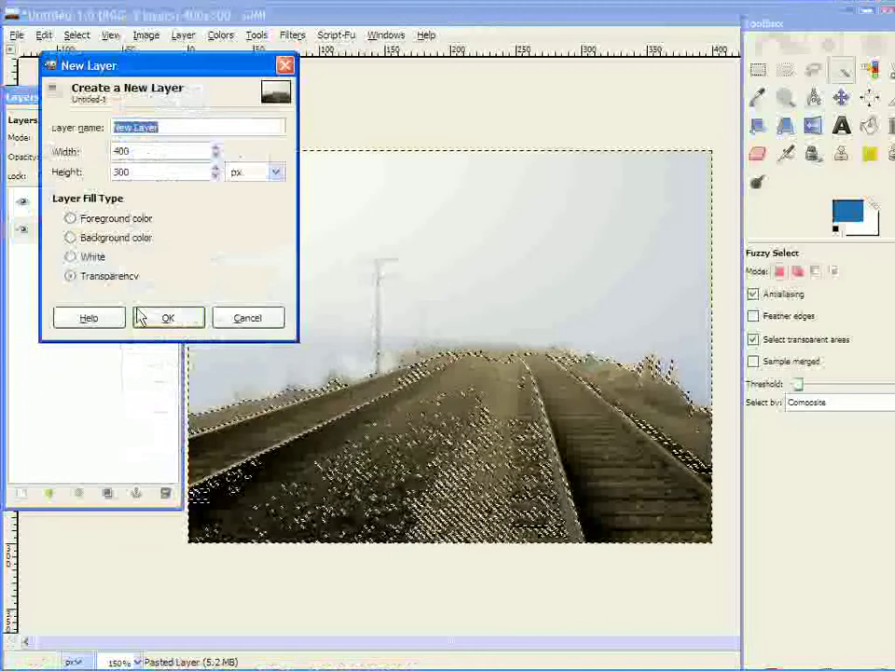
left_click(191, 326)
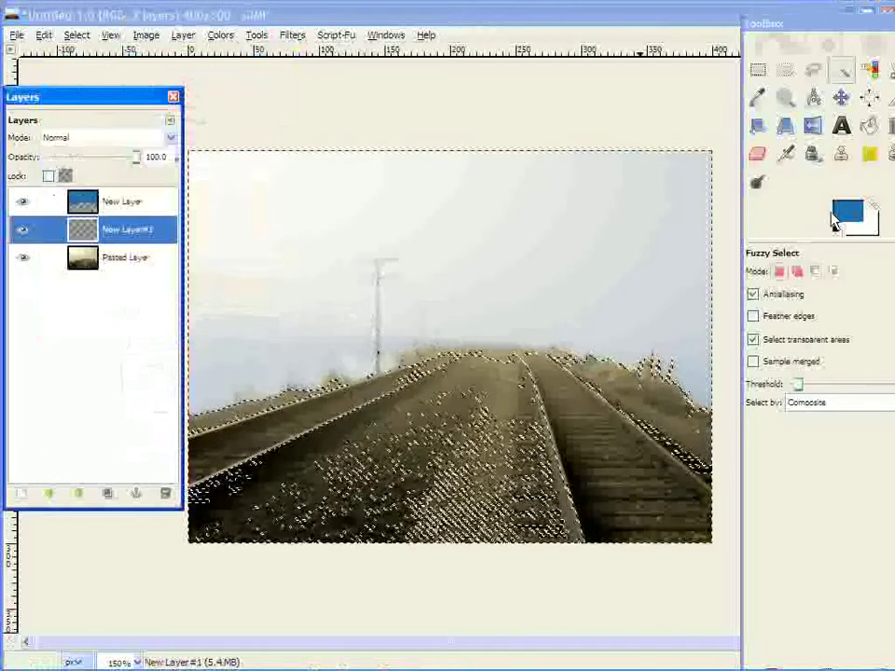
left_click(843, 220)
left_click(843, 220)
left_click(391, 247)
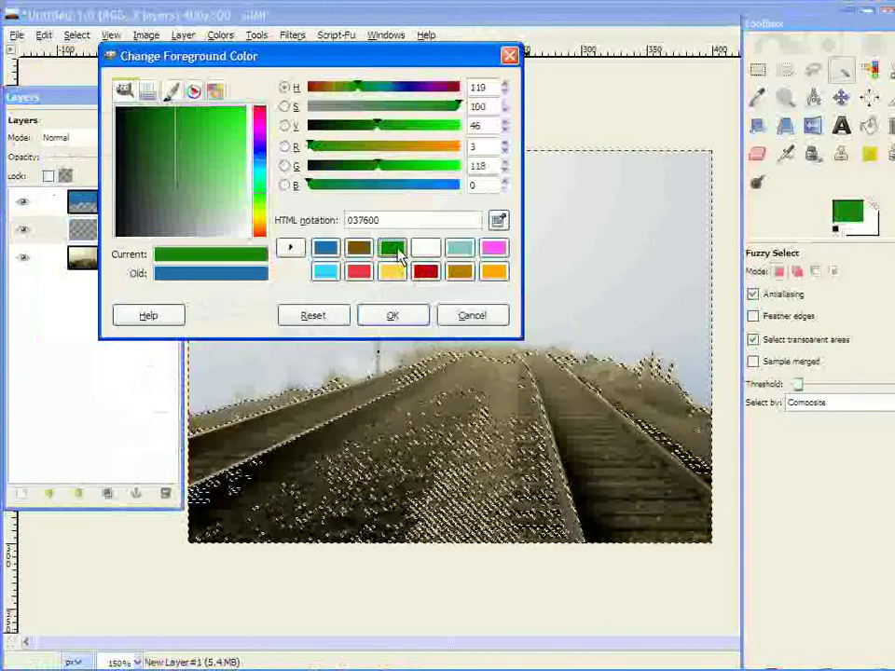
left_click(386, 317)
Fill the ground selection with green, repeat the Gaussian blur, and blend the layer as Hue.
left_click(44, 35)
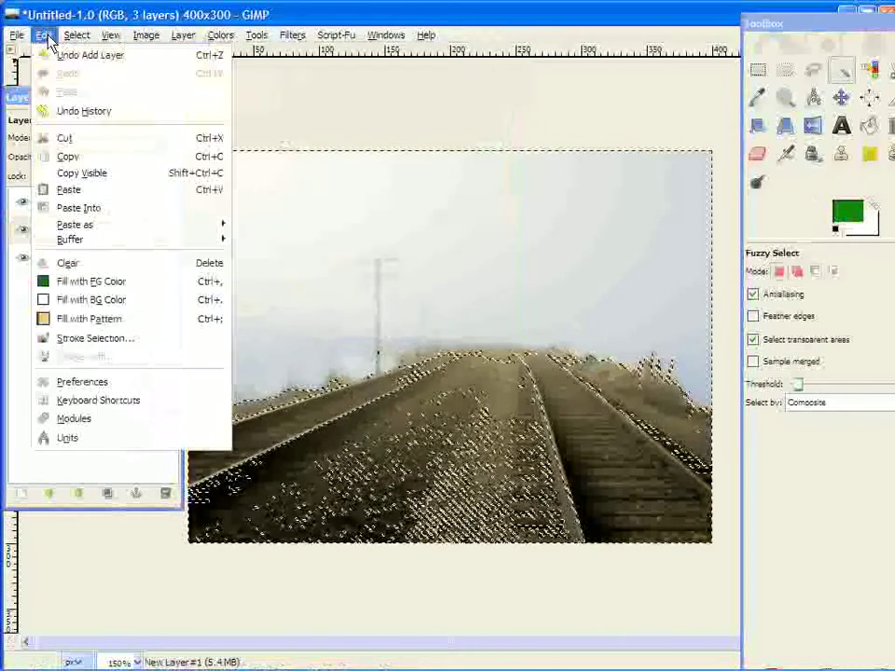
left_click(107, 281)
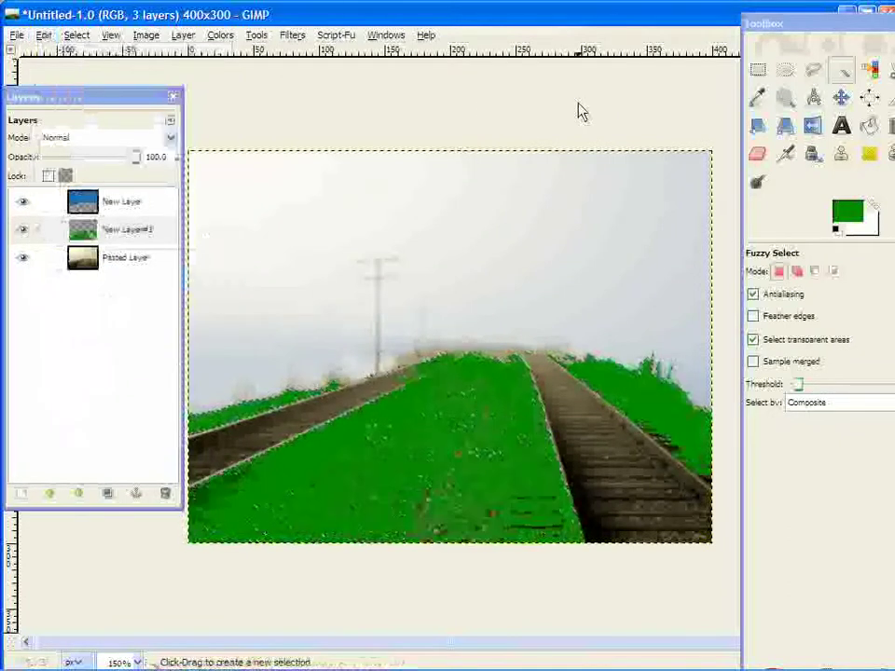
left_click(290, 37)
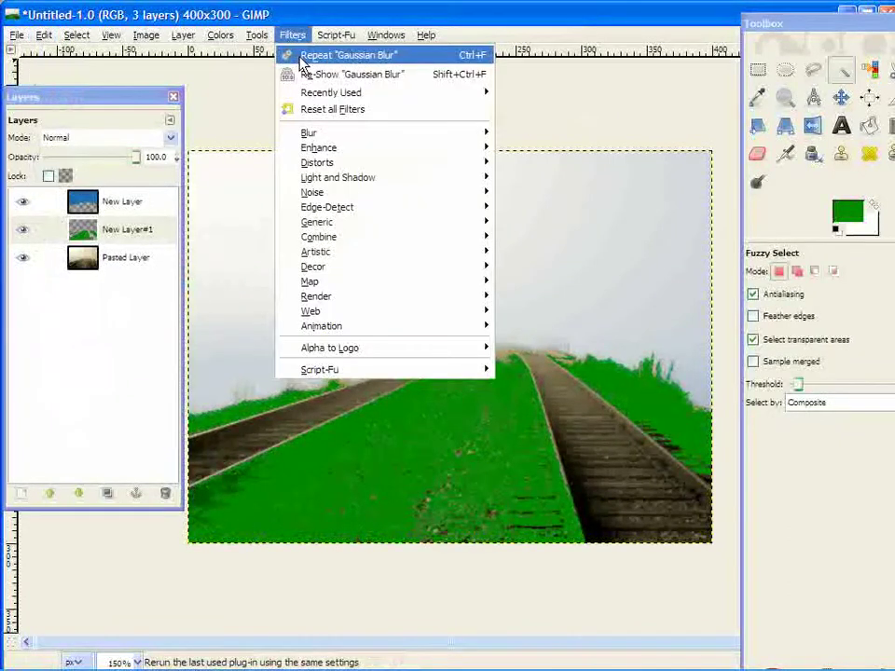
left_click(303, 57)
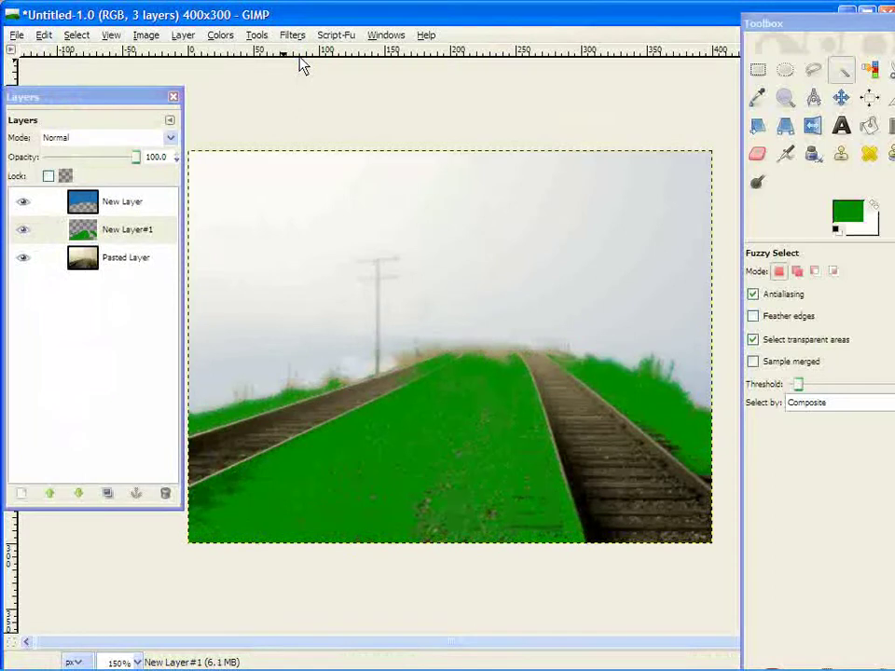
left_click(113, 140)
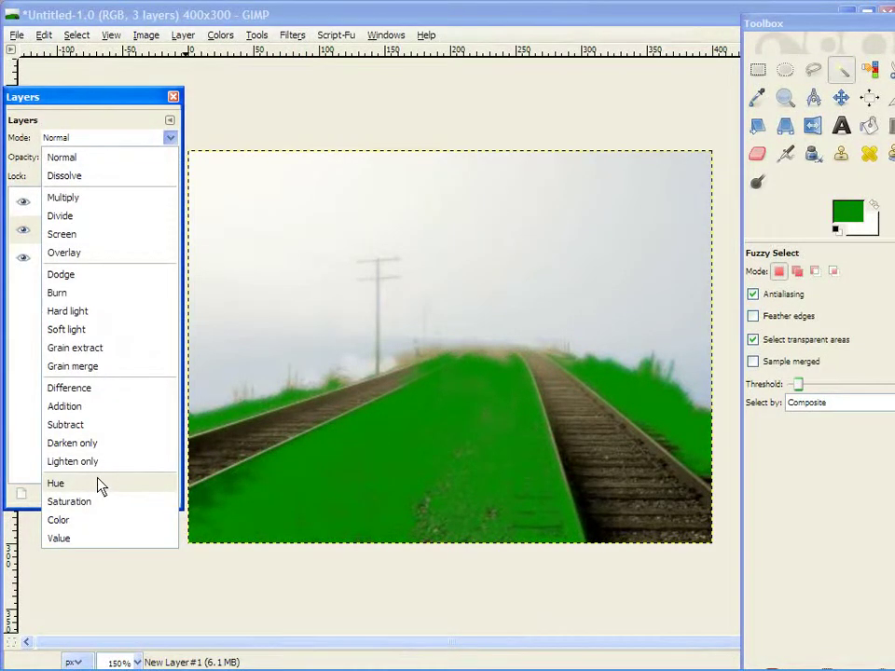
left_click(56, 483)
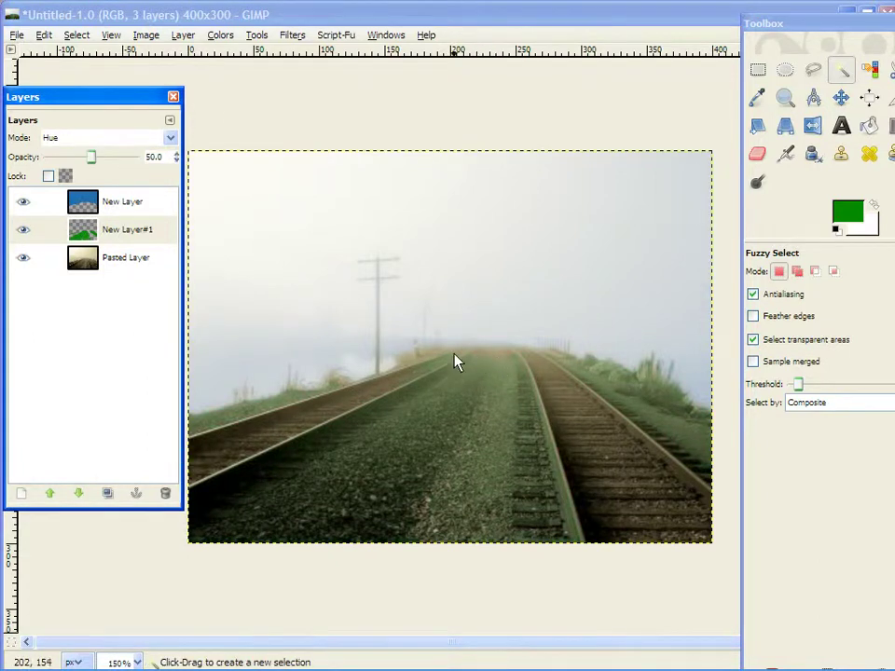
On the photo layer, select the left rail by colour, dropping a stray grass region.
left_click(126, 261)
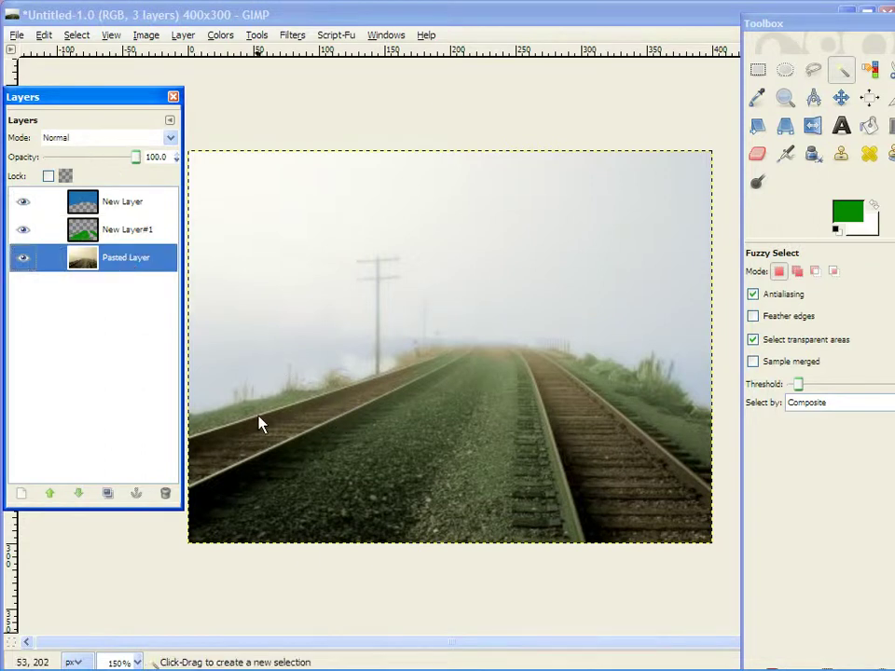
left_click_drag(261, 424, 404, 386)
key("ctrl+shift+a")
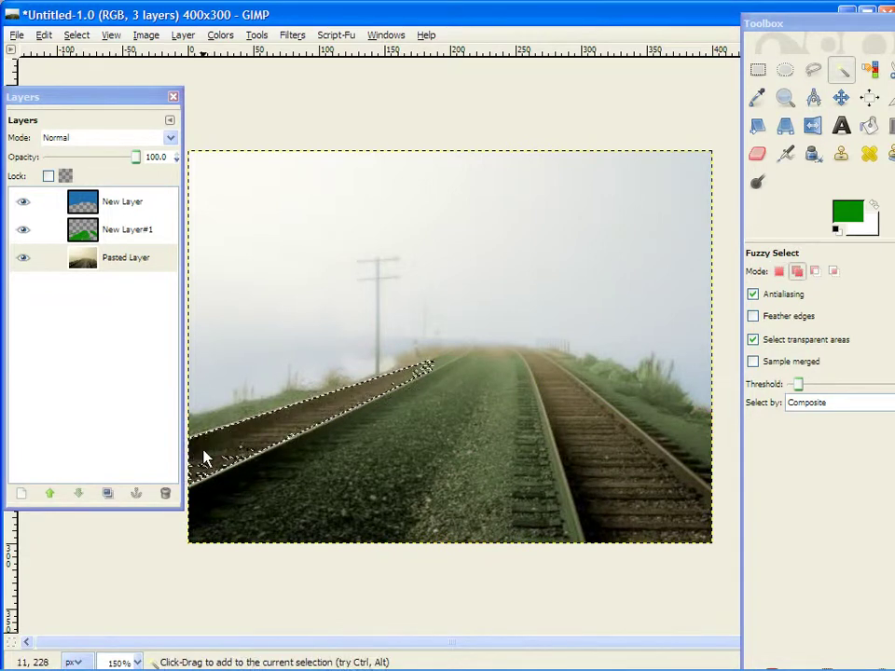
left_click(439, 369, "shift")
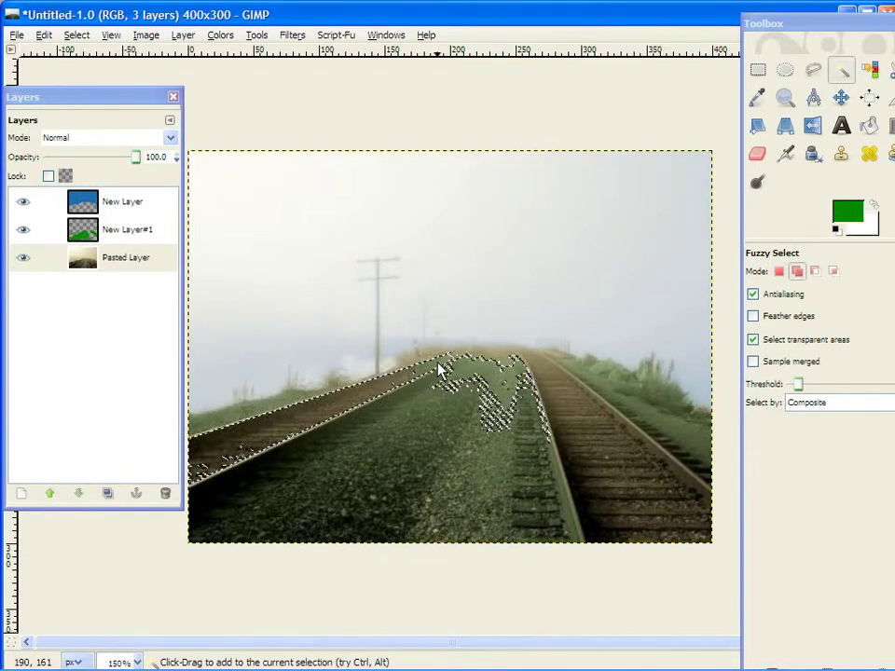
left_click(483, 380, "ctrl")
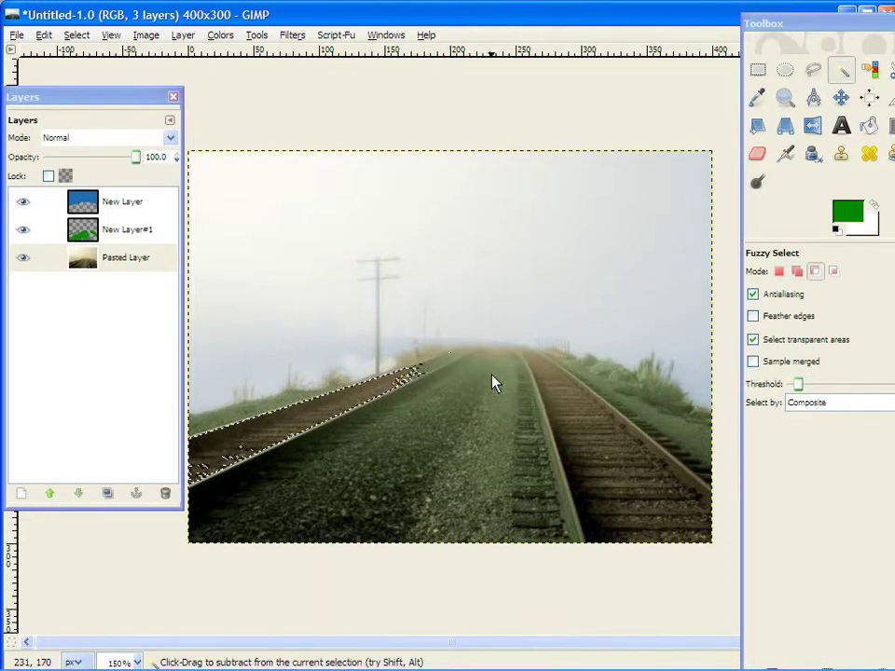
Add the right-hand rail to the selection up toward the horizon.
left_click_drag(601, 466, 607, 497)
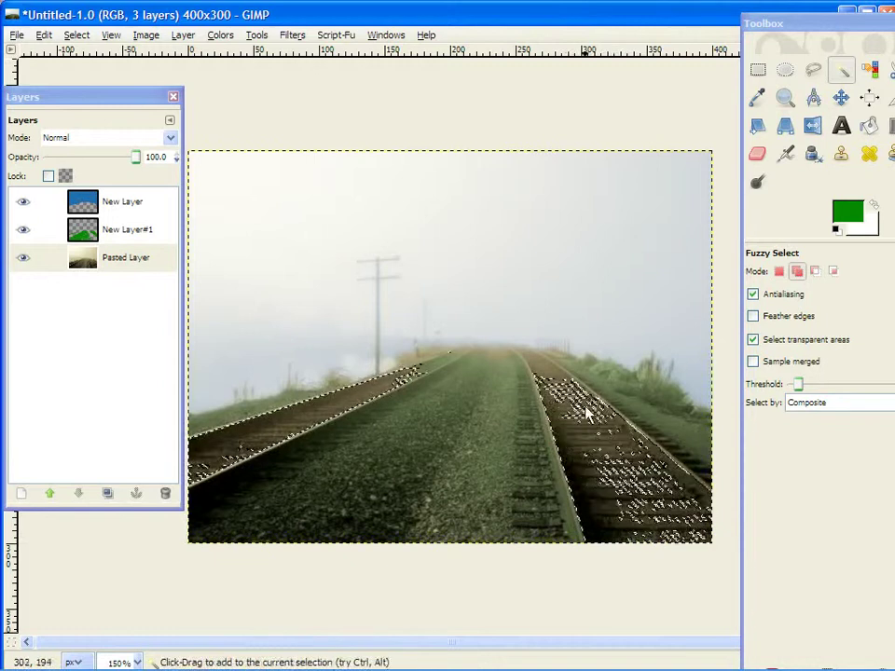
left_click(534, 373, "shift")
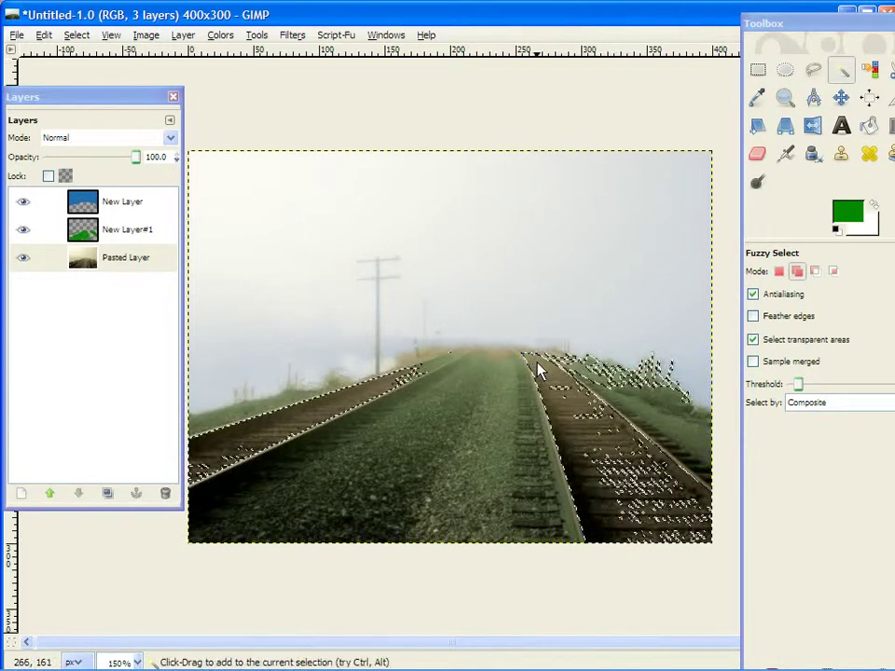
left_click(551, 376, "shift")
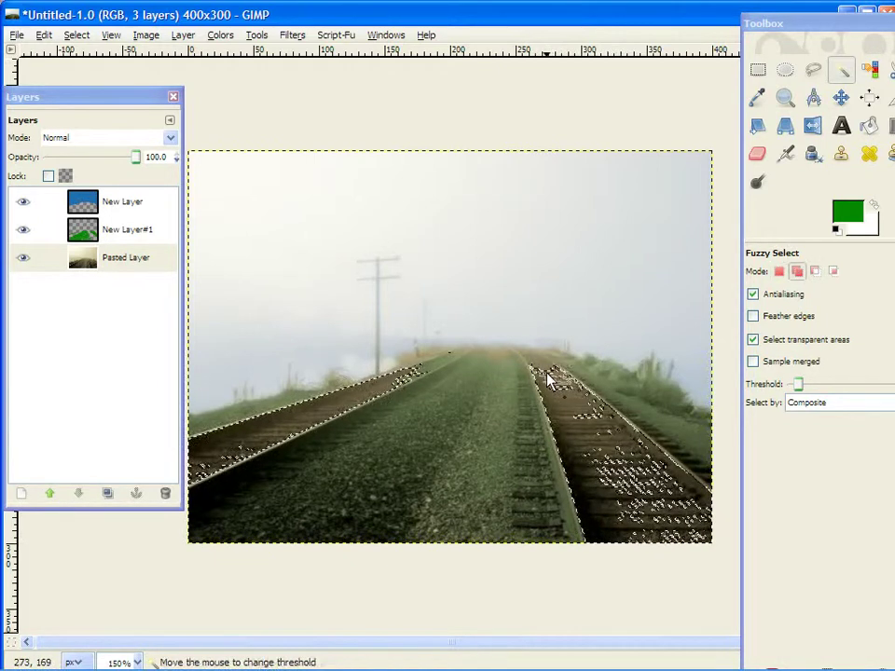
left_click_drag(550, 379, 624, 503)
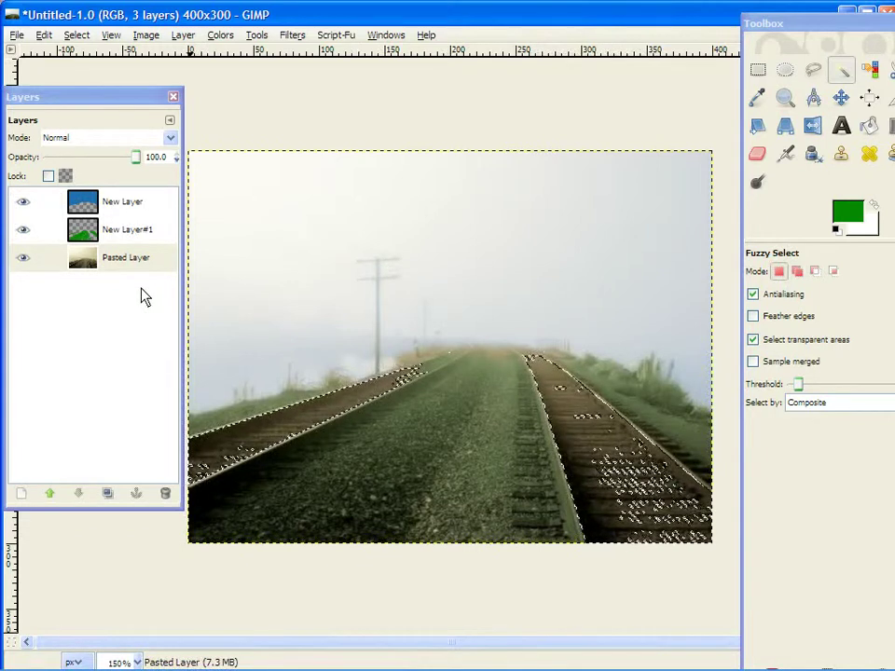
Narrow the Toolbox and move it to the screen edge, then add the rest of the right rail.
left_click_drag(822, 29, 709, 34)
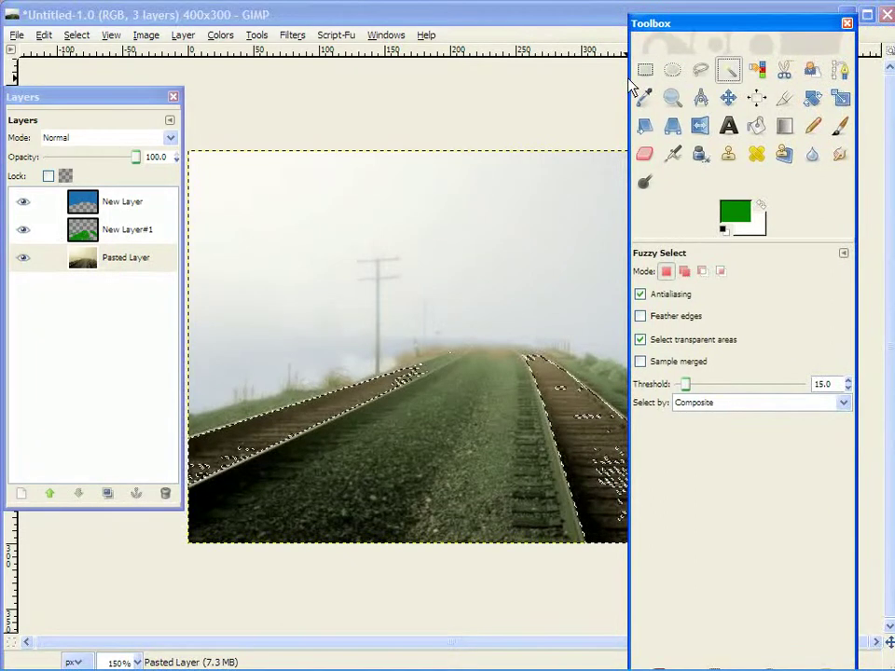
mouse_move(630, 85)
left_mouse_down()
mouse_move(650, 89)
mouse_move(630, 89)
left_mouse_up()
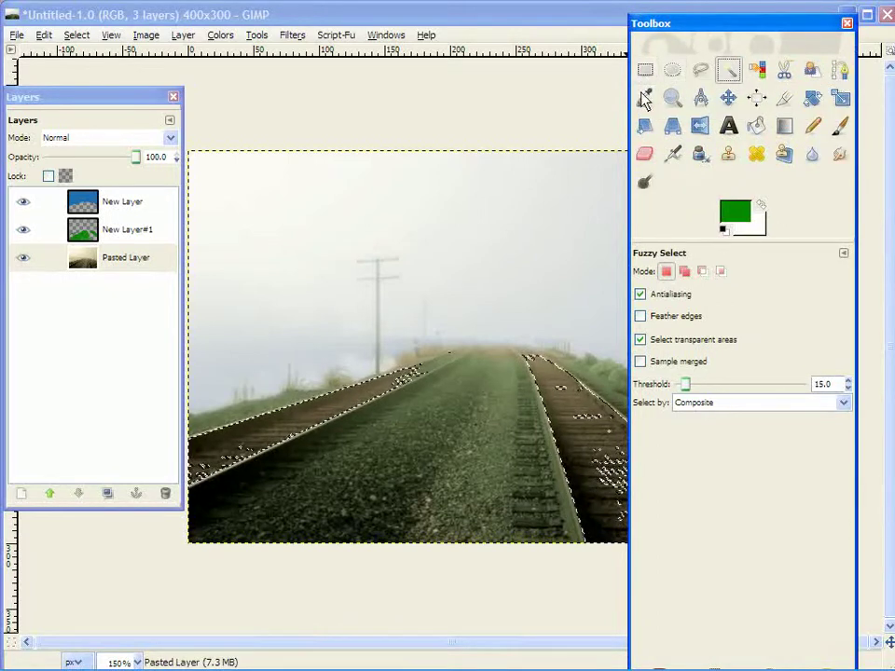
left_click_drag(642, 94, 649, 100)
left_click_drag(706, 32, 742, 34)
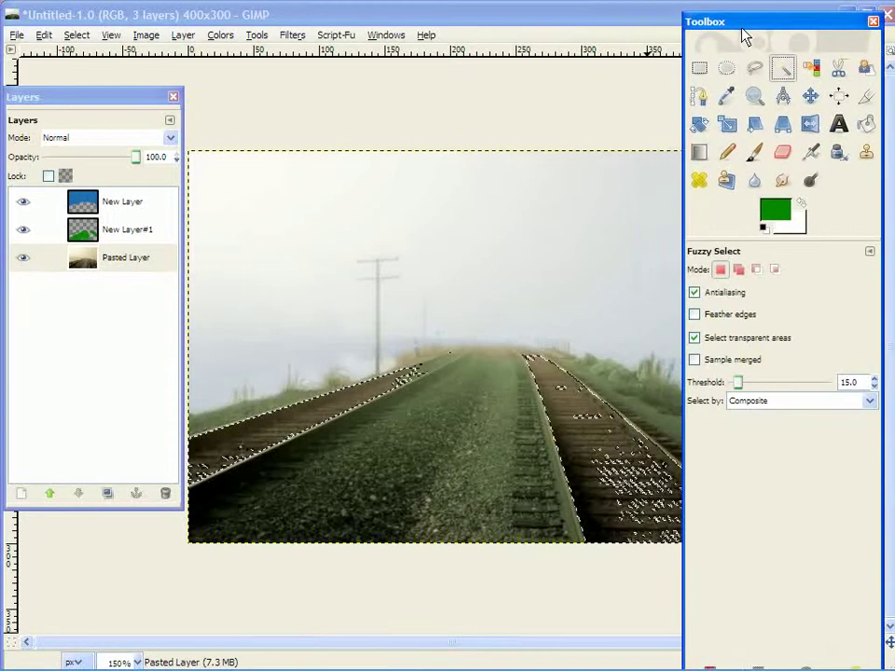
left_click_drag(693, 100, 711, 122)
left_click_drag(769, 26, 795, 25)
left_click(591, 423)
key("shift")
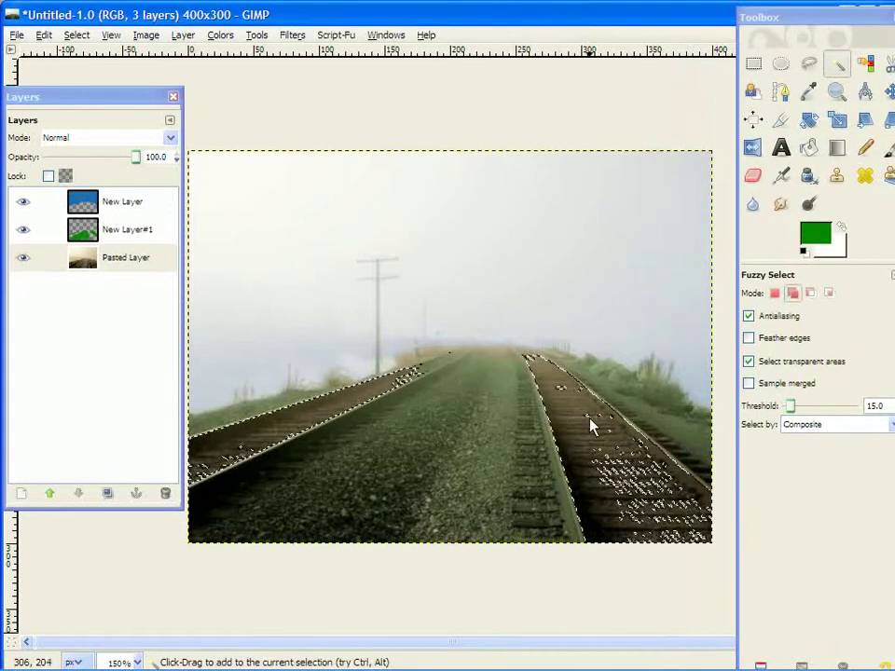
left_click_drag(615, 494, 587, 464)
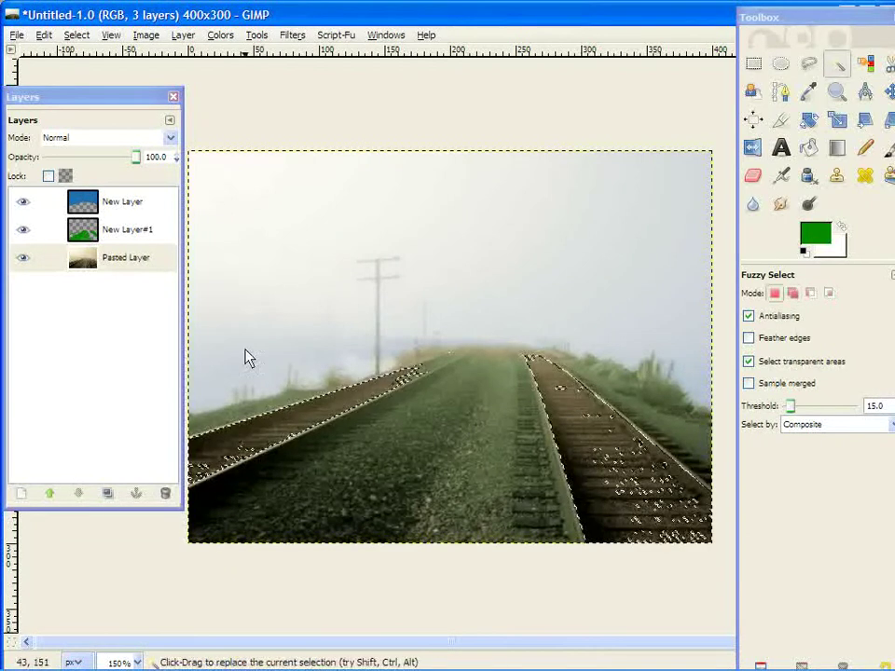
Add another transparent layer and set the foreground colour to brown 684000.
right_click(121, 261)
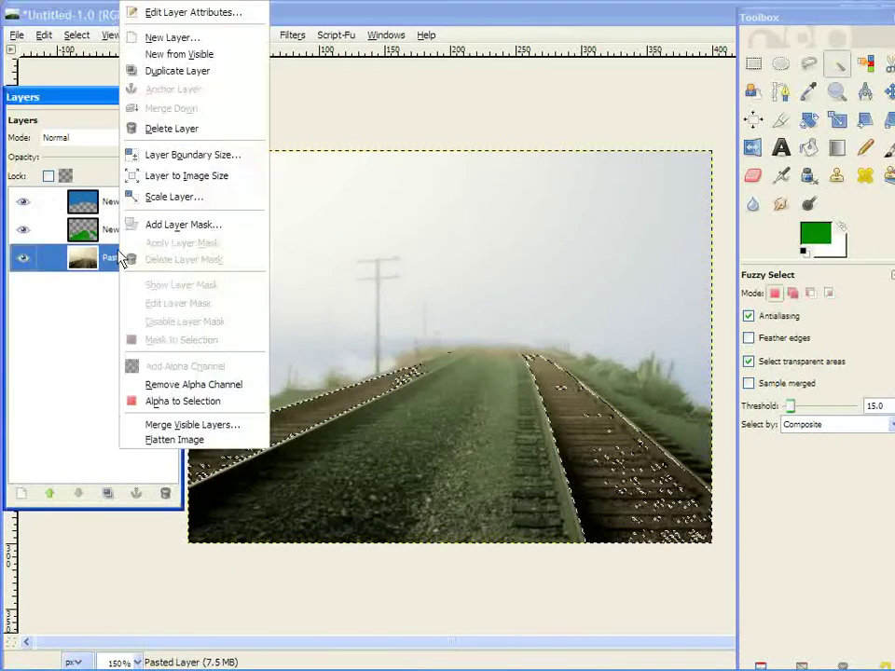
left_click(186, 37)
left_click(188, 343)
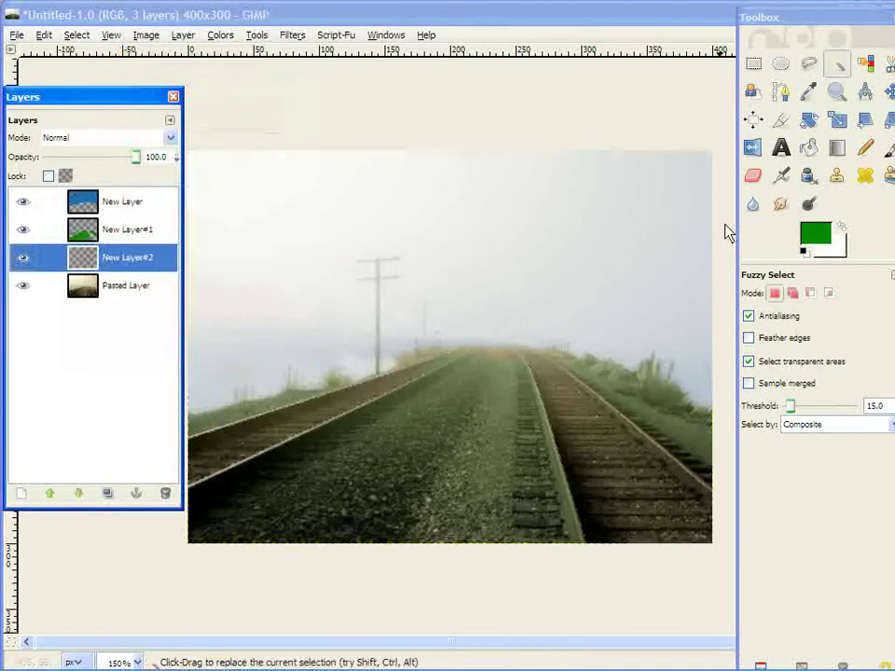
left_click(815, 235)
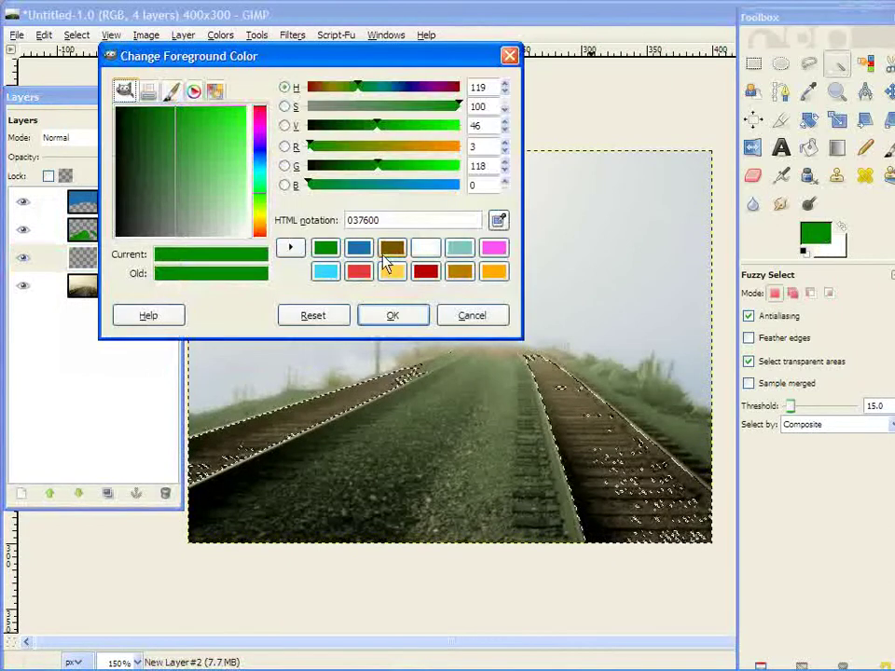
left_click(389, 250)
left_click(392, 315)
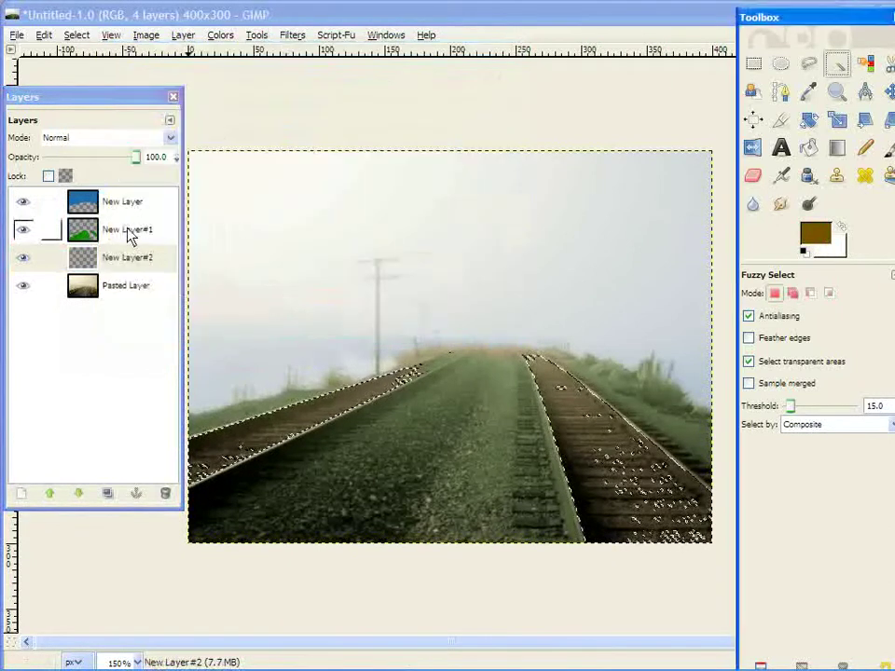
Set New Layer#2 to Hue mode, fill the rail selection with brown, and deselect.
left_click(89, 138)
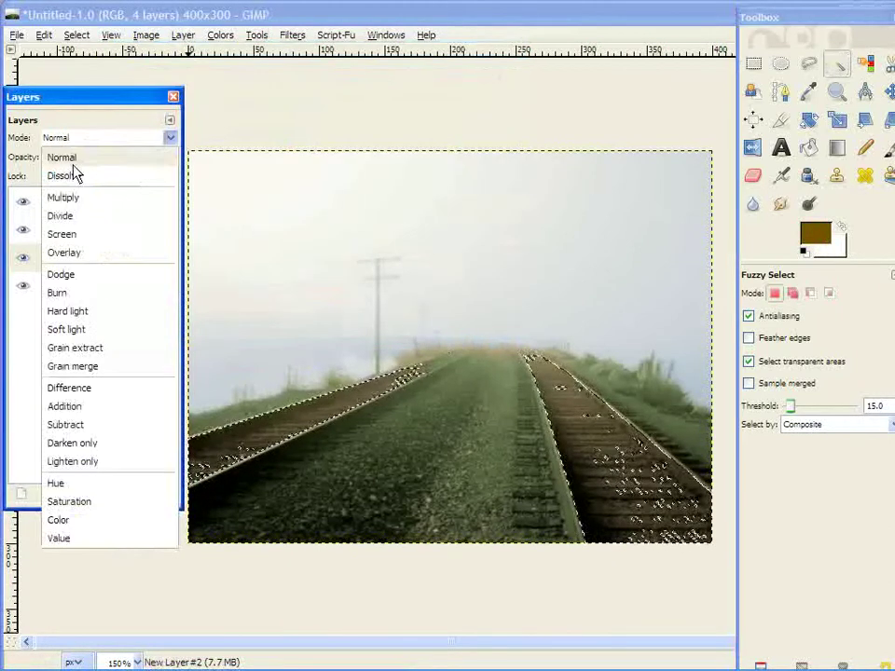
left_click(102, 488)
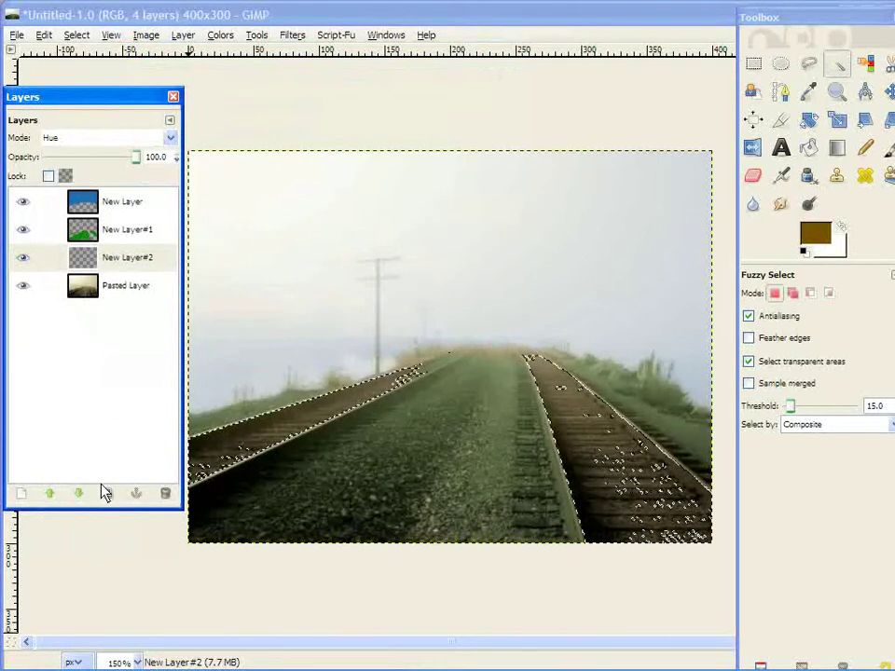
left_click(43, 34)
left_click(91, 282)
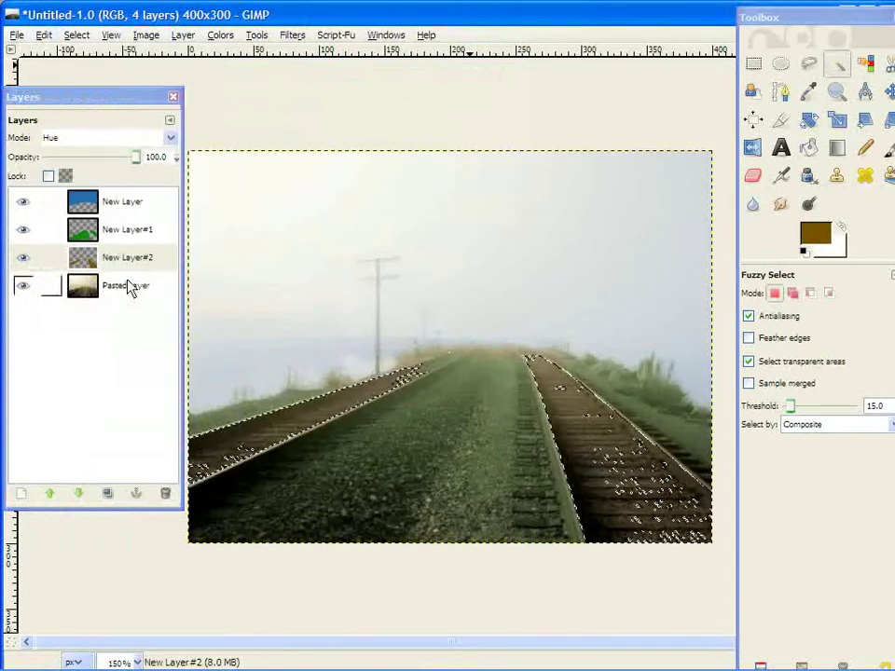
left_click(565, 136)
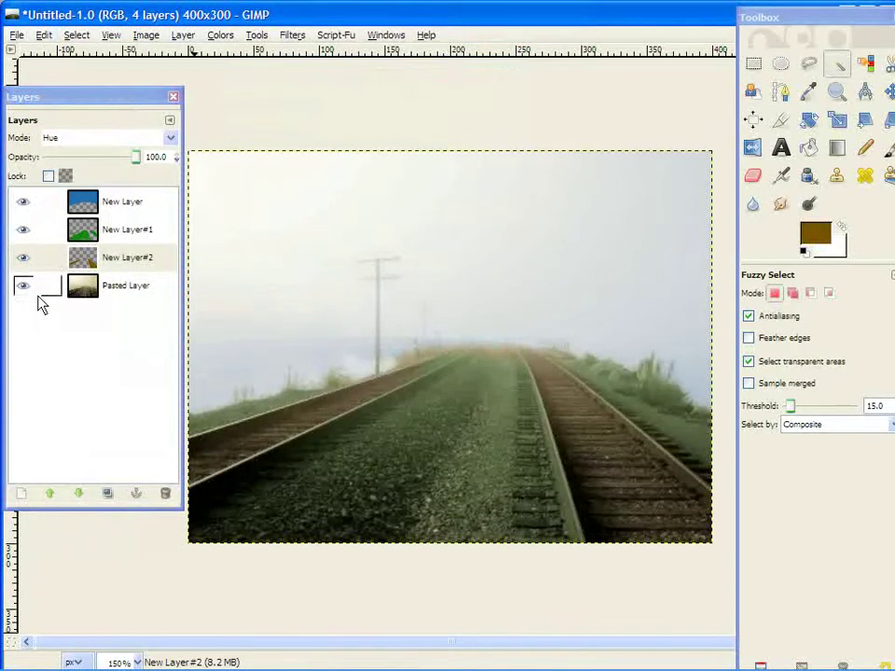
Toggle New Layer#2's visibility twice to compare the photo with and without the brown tint.
left_click(23, 259)
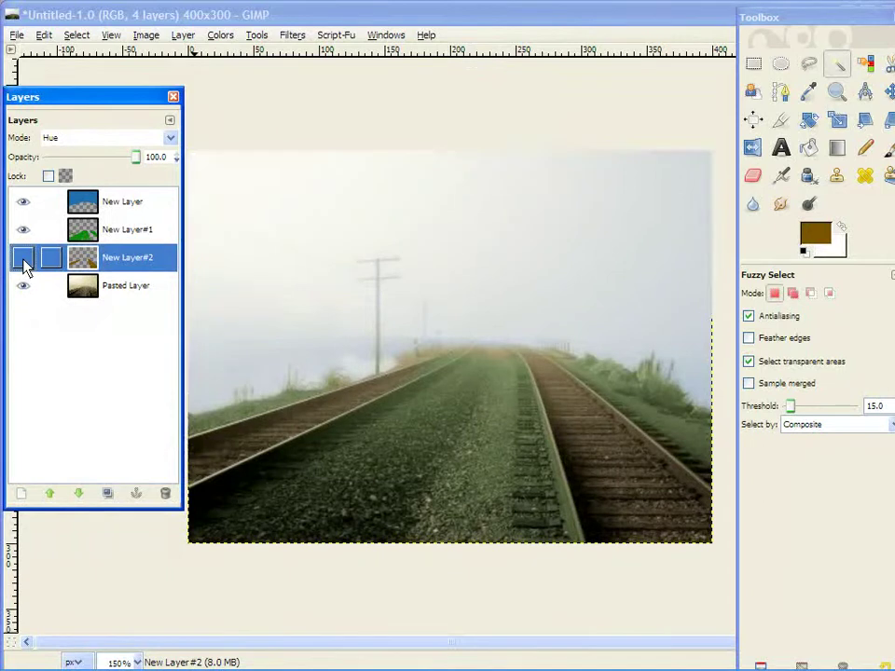
left_click(24, 260)
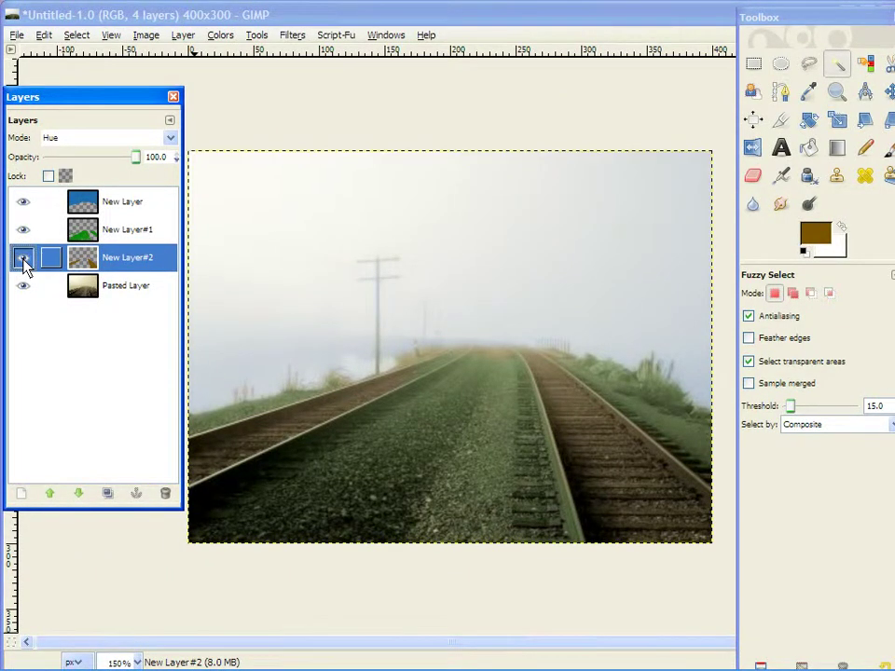
left_click(23, 259)
left_click(23, 261)
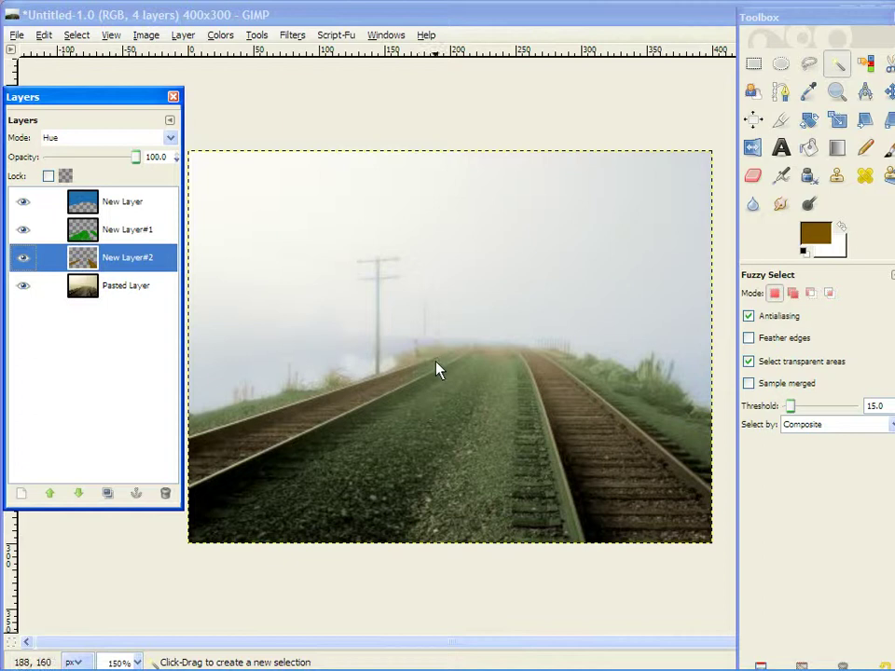
Zoom in on the tracks and make New Layer#1 the active layer.
scroll(438, 370, "up", 1)
scroll(438, 370, "up", 5)
left_click(140, 230)
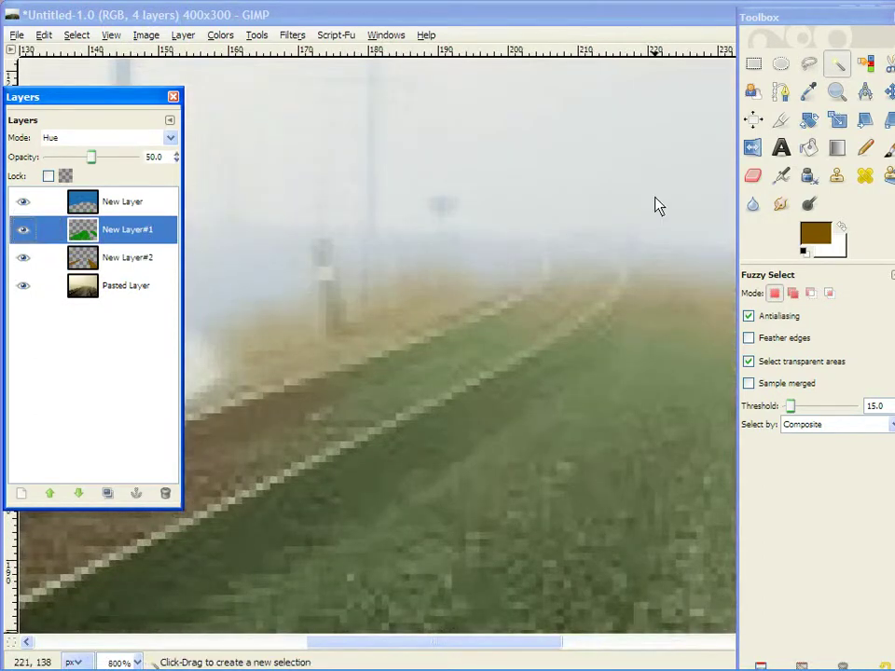
left_click(755, 216)
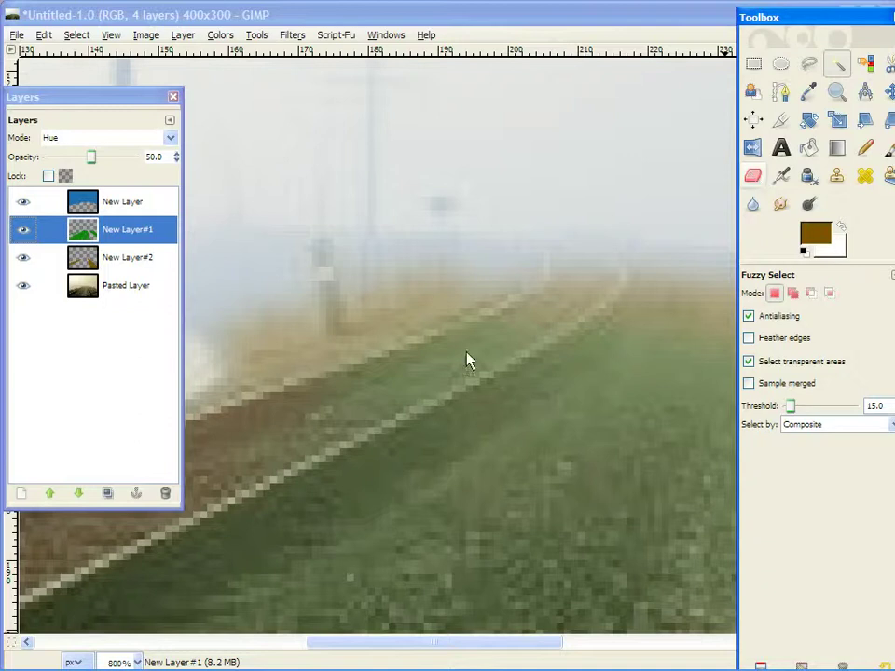
left_click(376, 410)
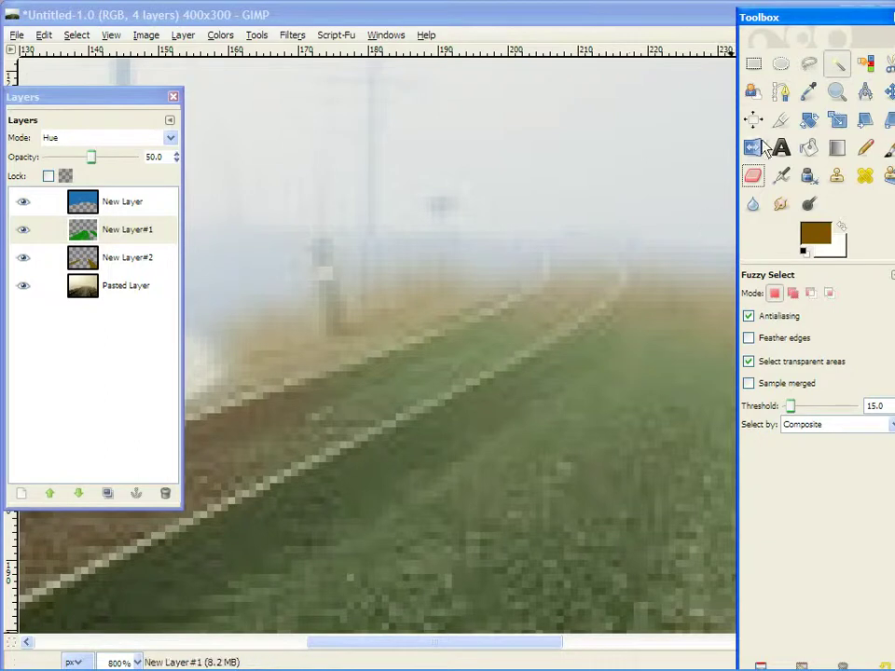
Erase the green tint spilling onto the left rails with the Eraser.
left_click(753, 178)
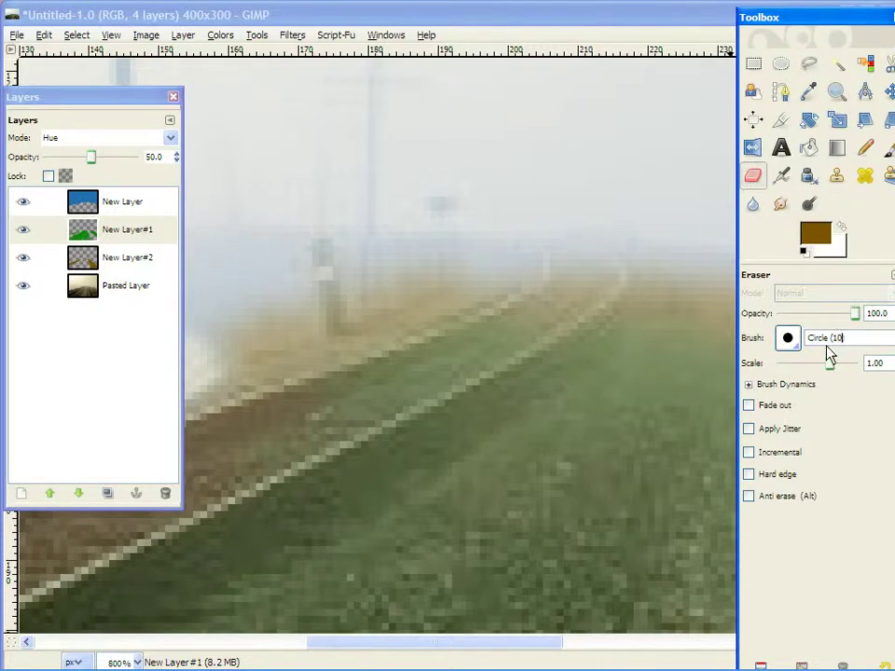
mouse_move(424, 379)
left_mouse_down()
mouse_move(351, 402)
mouse_move(382, 396)
mouse_move(526, 316)
mouse_move(606, 307)
left_mouse_up()
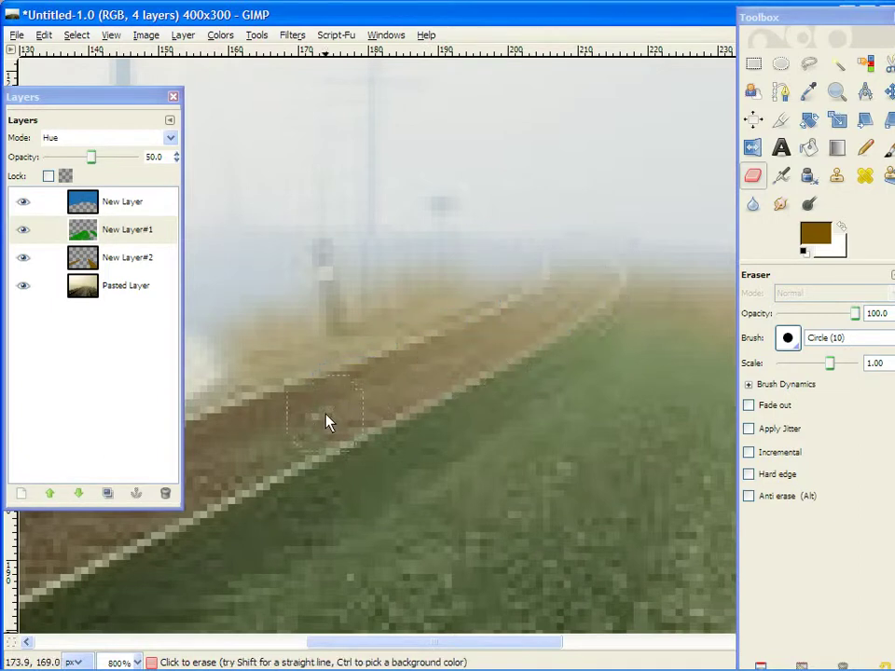
scroll(440, 445, "down", 2)
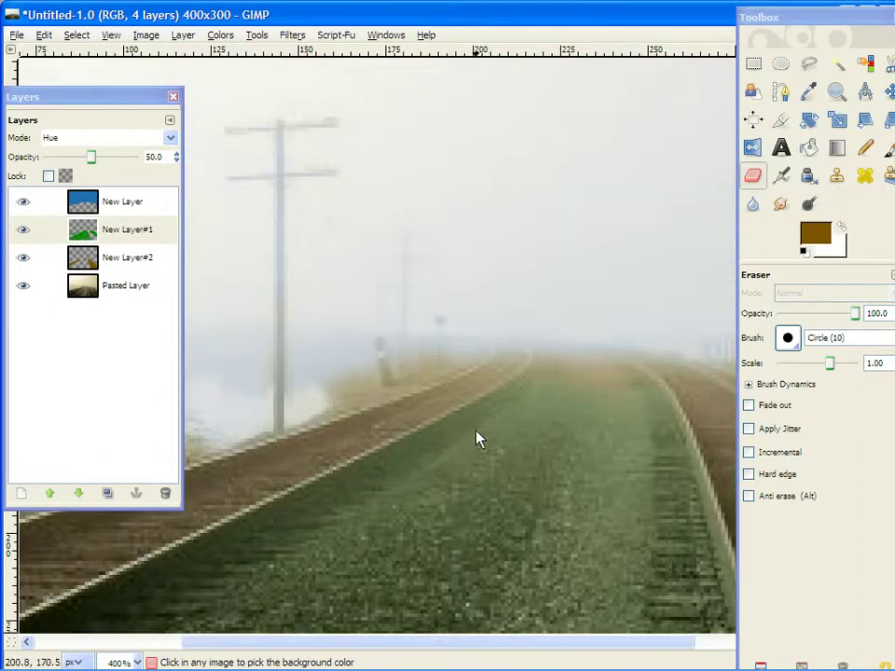
scroll(690, 406, "down", 3)
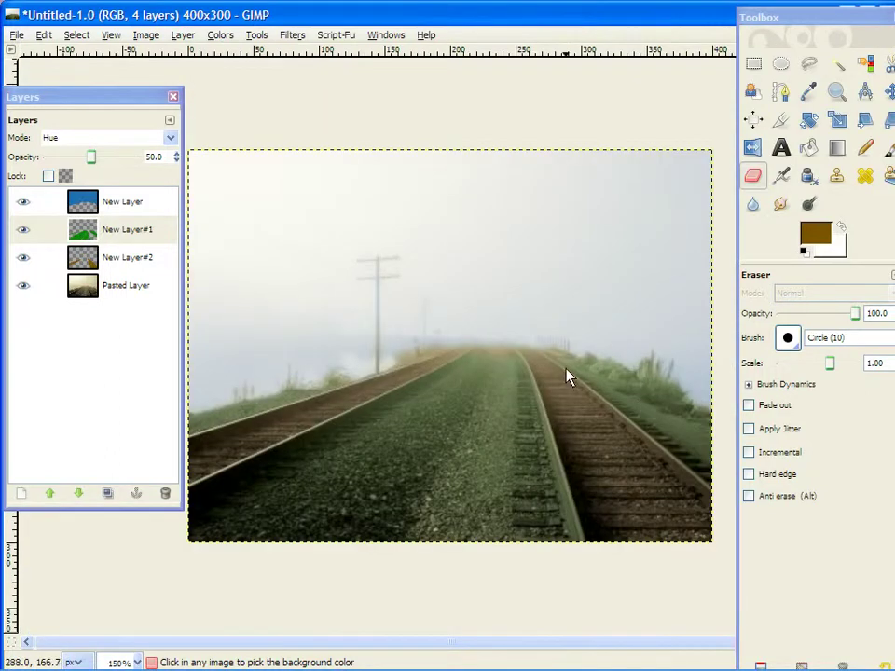
scroll(549, 365, "up", 5)
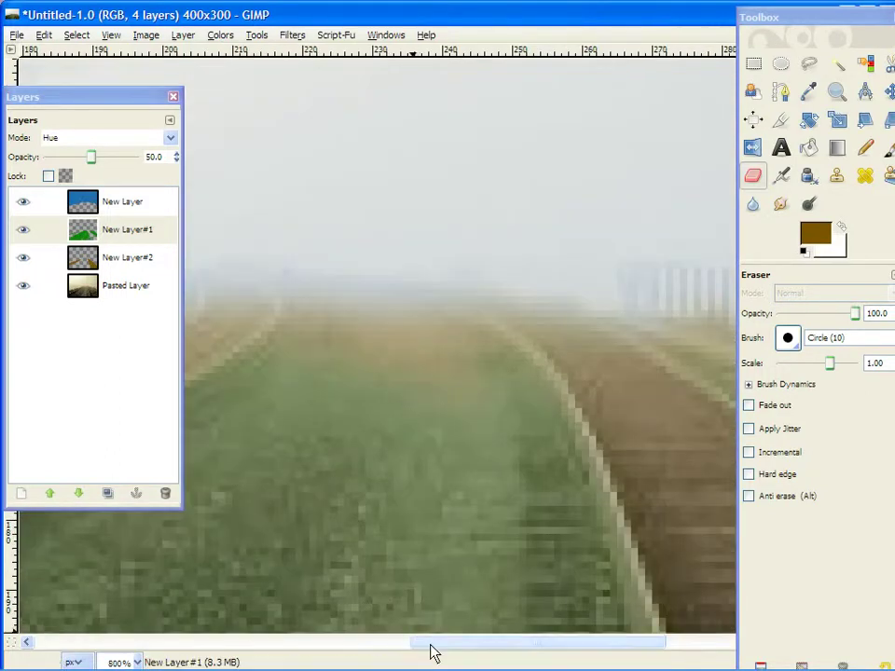
left_click_drag(433, 643, 366, 650)
Try the Smudge and Paintbrush tools, then make New Layer#2 the active layer.
left_click(780, 203)
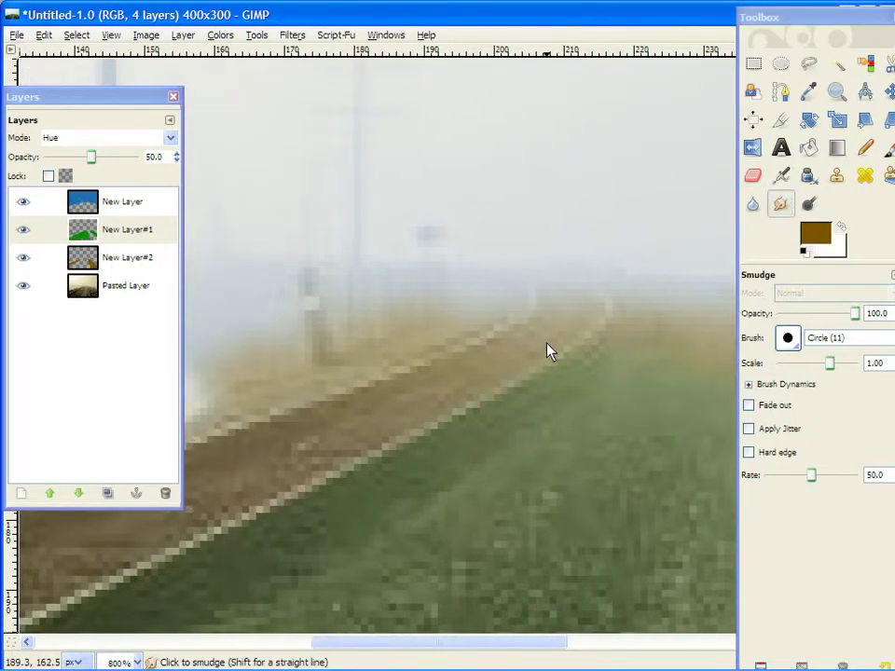
left_click(888, 152)
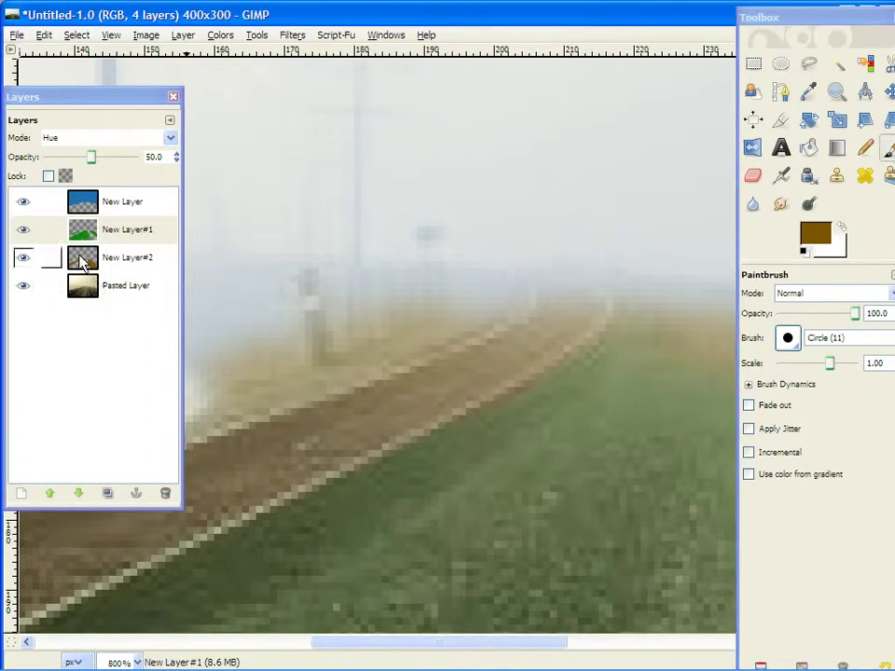
left_click(110, 264)
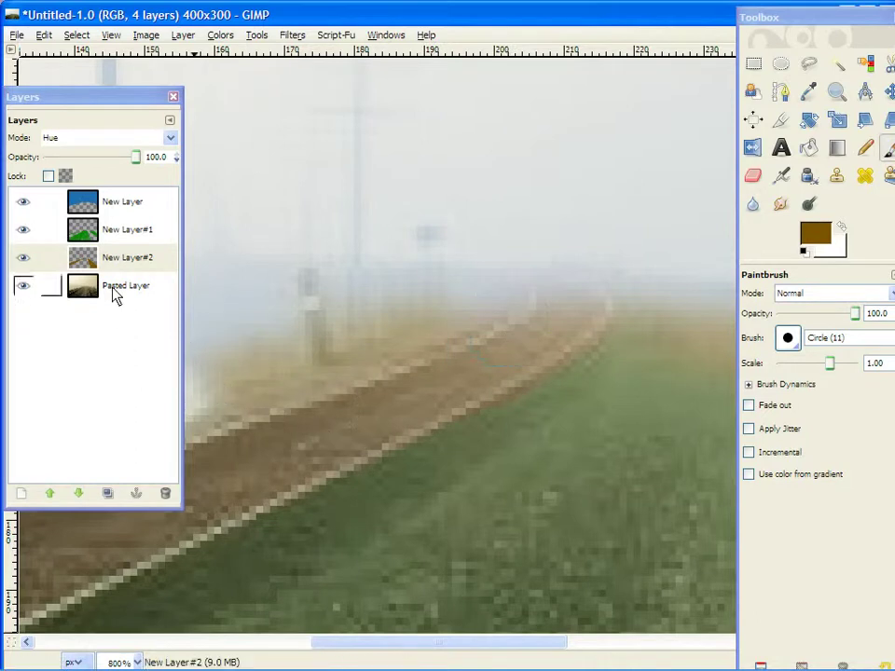
Make New Layer#1 active again and set the foreground colour to green 037600.
left_click(129, 235)
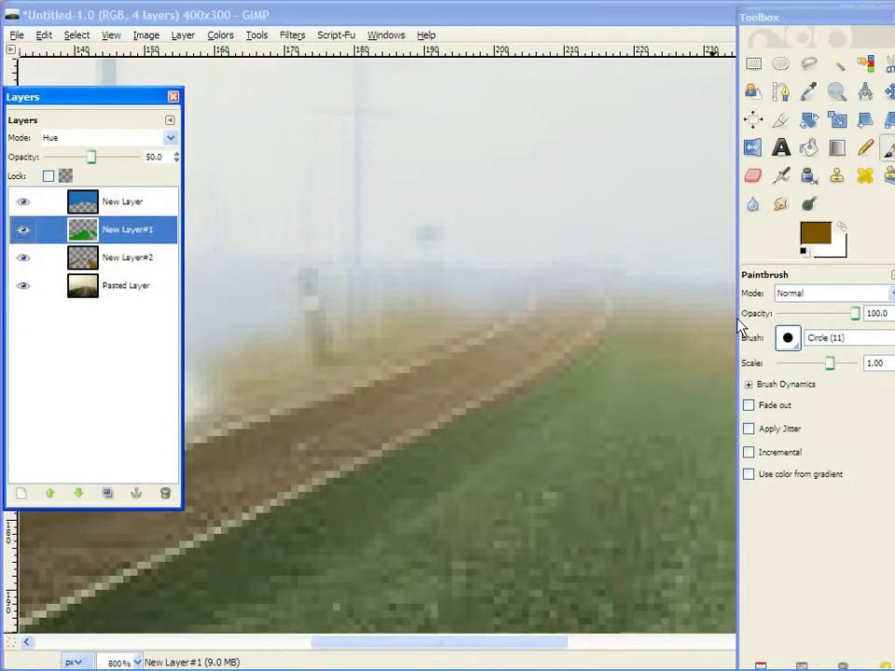
left_click(813, 235)
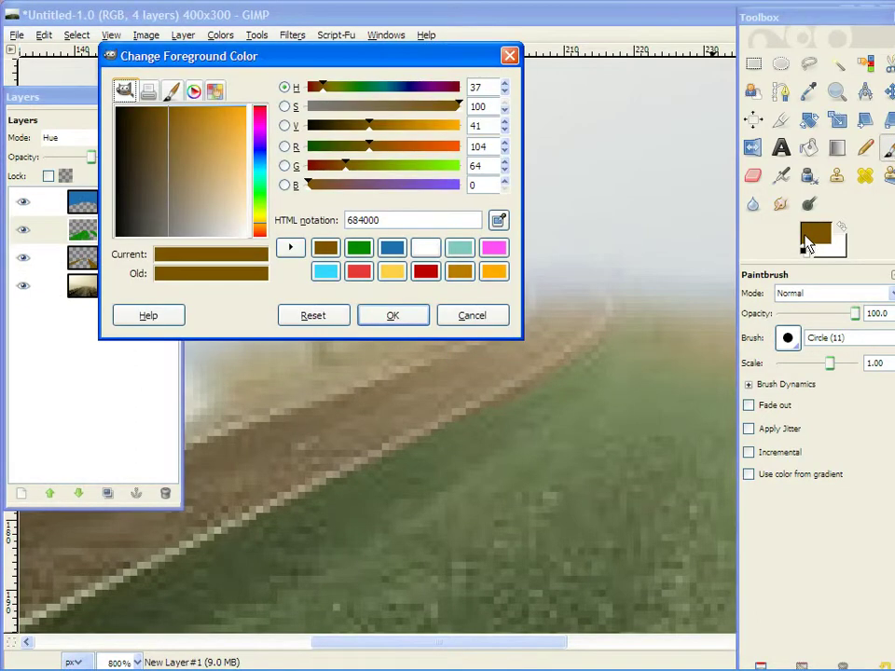
left_click(359, 248)
left_click(392, 318)
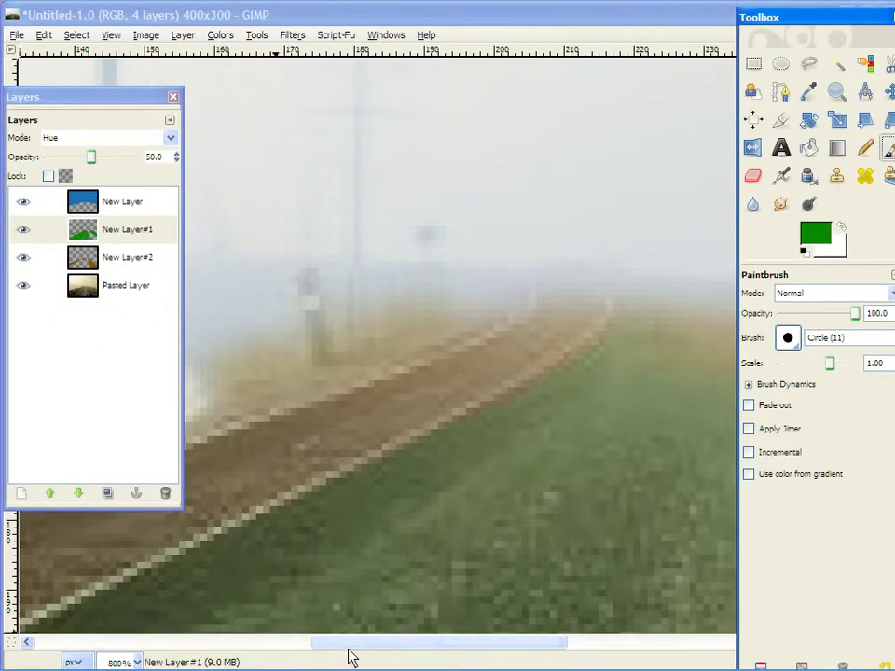
Paint green tint over the grass near the far fence, undoing the stroke that covered the fence.
left_click_drag(366, 652, 415, 657)
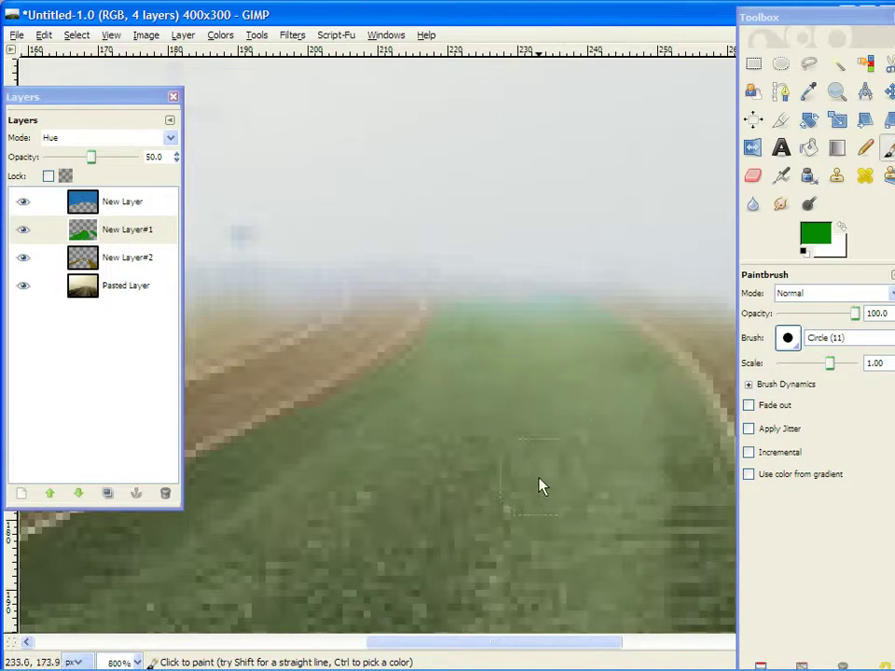
left_click_drag(473, 643, 609, 649)
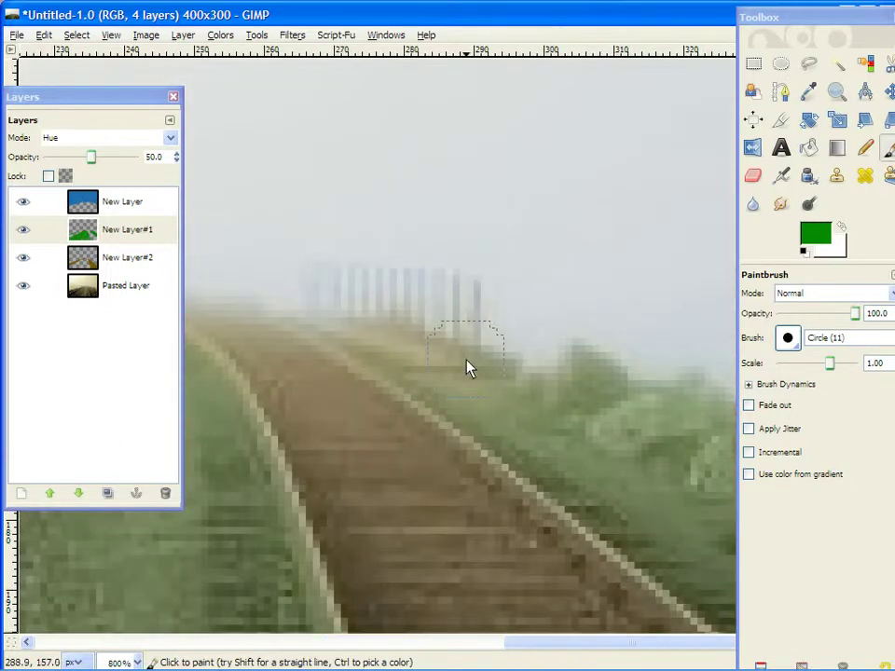
mouse_move(447, 360)
left_mouse_down()
mouse_move(369, 313)
mouse_move(535, 320)
left_mouse_up()
key("ctrl+z")
Lower the brush scale to 0.46 and dab green near the bottom of the fence.
left_click_drag(830, 365, 821, 367)
mouse_move(377, 319)
left_mouse_down()
mouse_move(360, 331)
mouse_move(328, 316)
left_mouse_up()
key("ctrl")
scroll(257, 467, "down", 4)
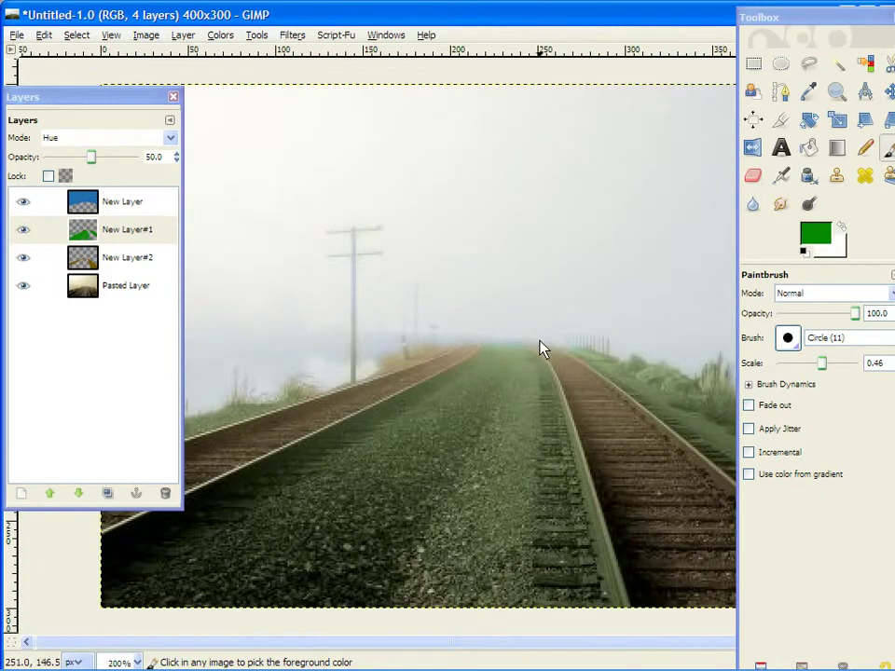
Zoom in on the far fence and erase the stray tint at its base on New Layer#1.
scroll(571, 348, "up", 7)
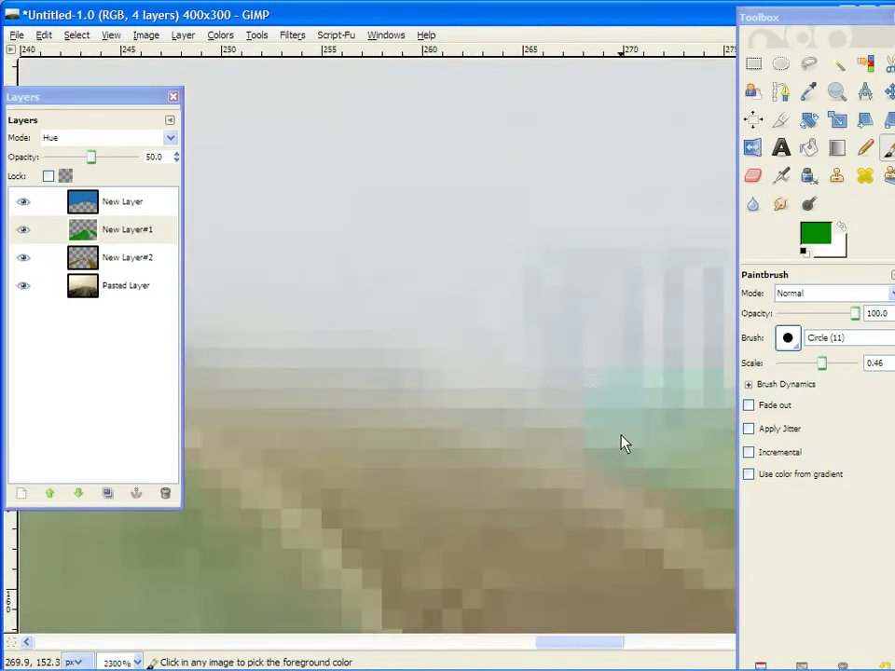
left_click_drag(584, 649, 606, 650)
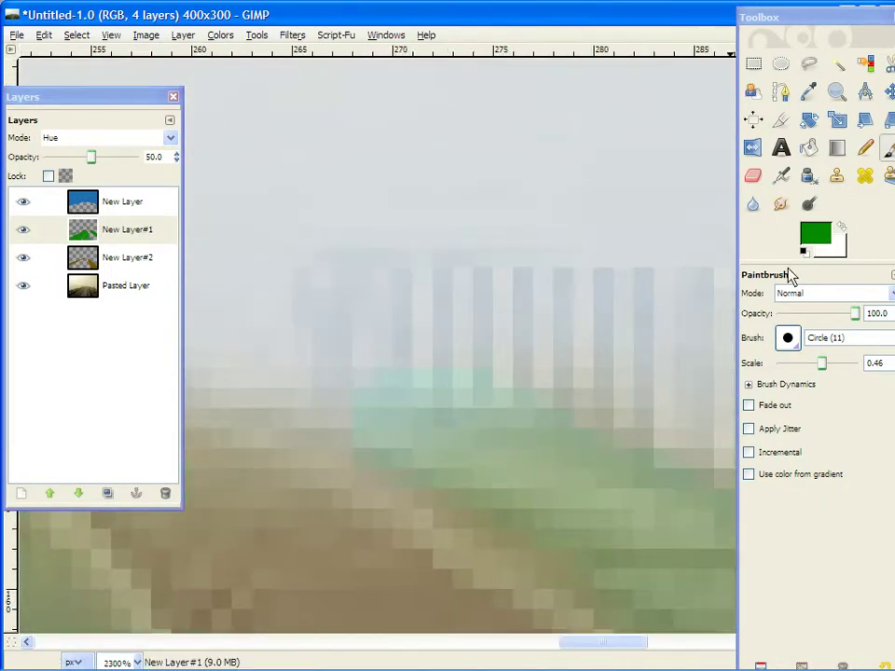
left_click(752, 178)
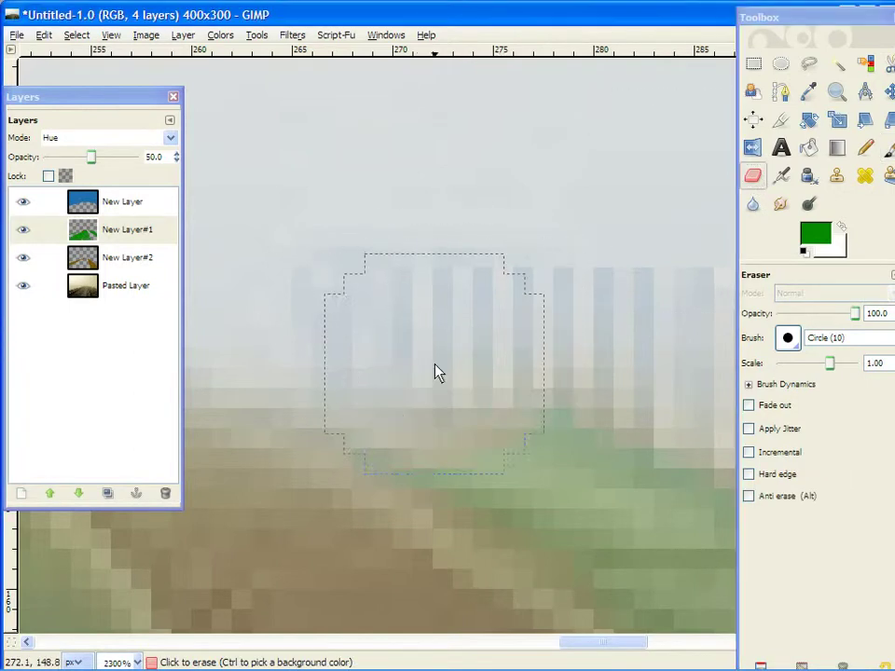
scroll(417, 374, "down", 2)
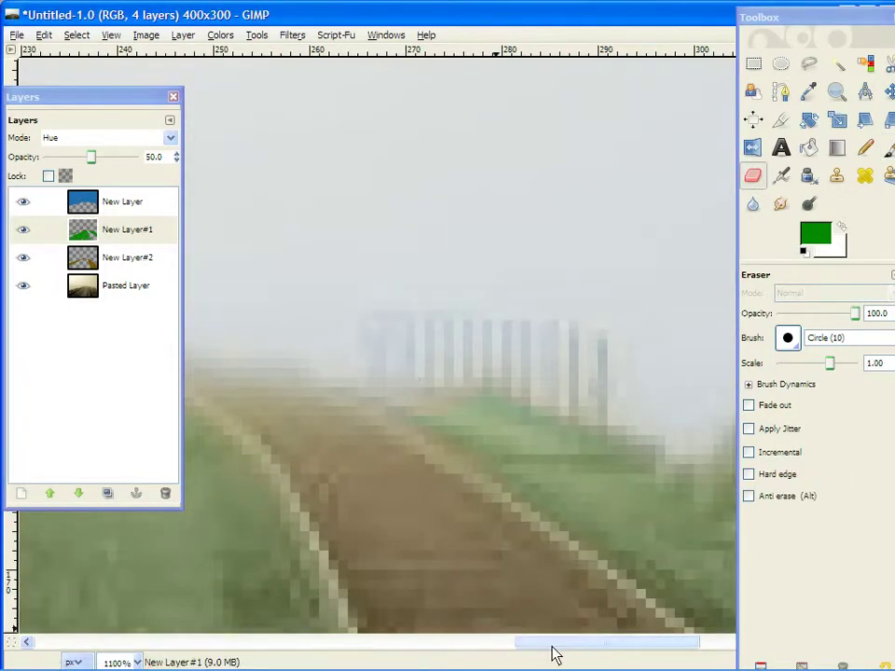
left_click_drag(553, 653, 509, 655)
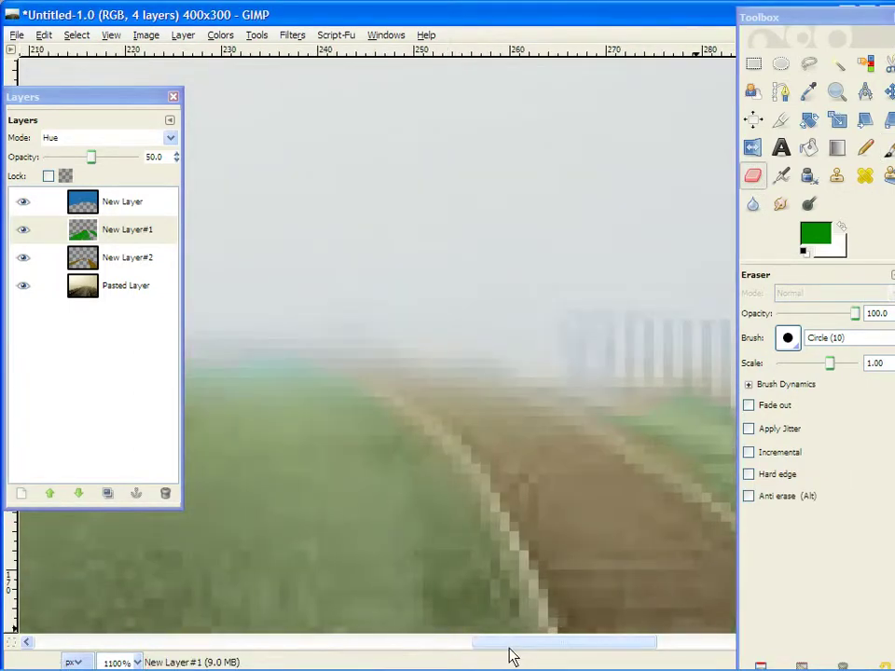
Blur the tinted horizon and rail seams with the Blur/Sharpen tool at rate 100, then zoom out.
left_click(753, 205)
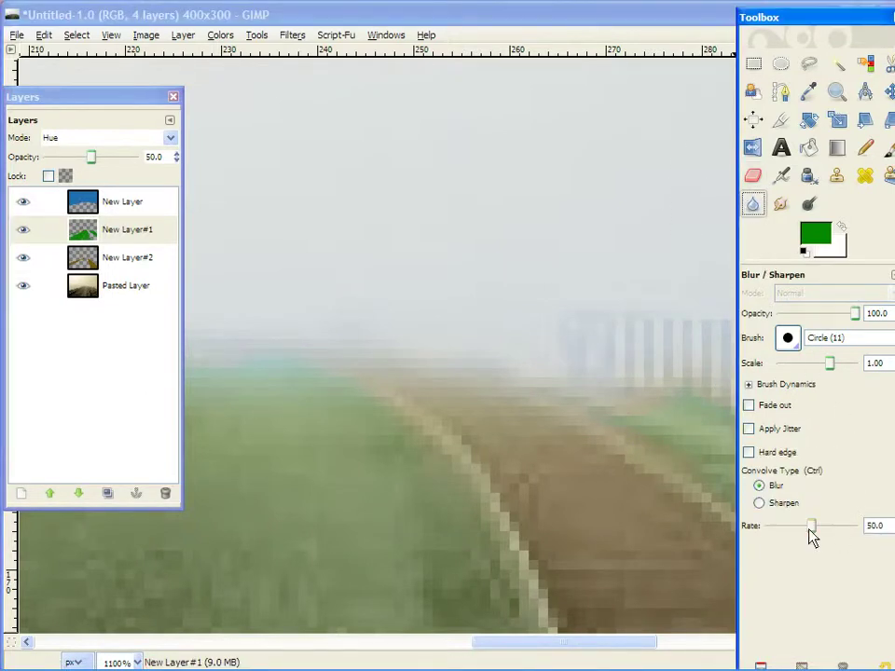
left_click_drag(809, 528, 863, 533)
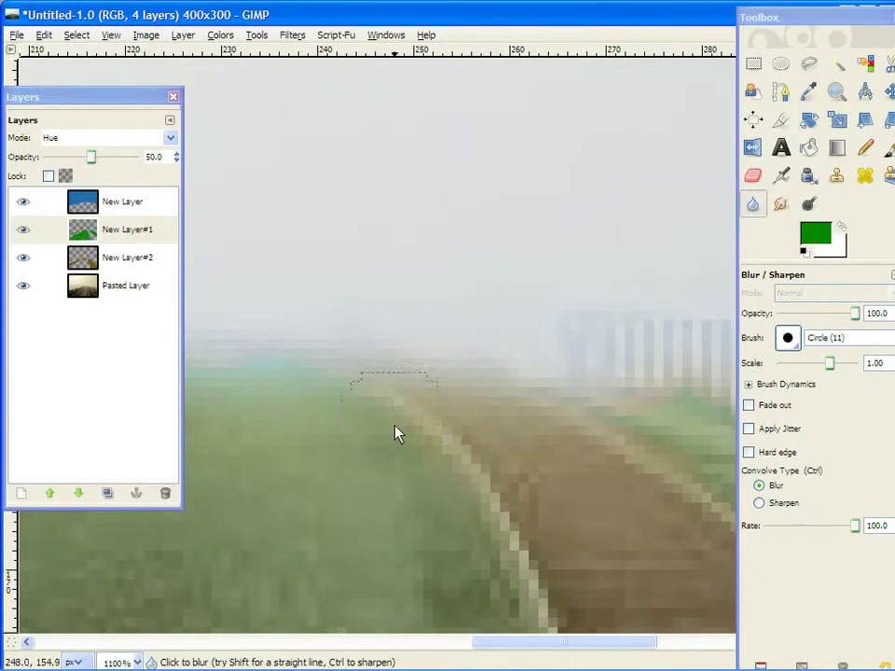
left_click_drag(262, 409, 271, 409)
scroll(355, 381, "down", 4, "ctrl")
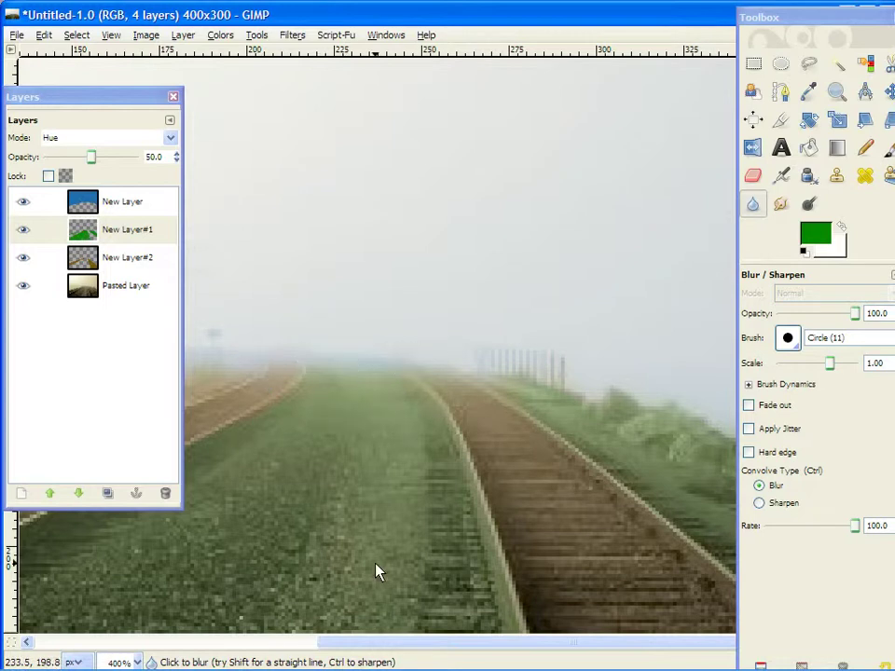
left_click_drag(385, 645, 240, 645)
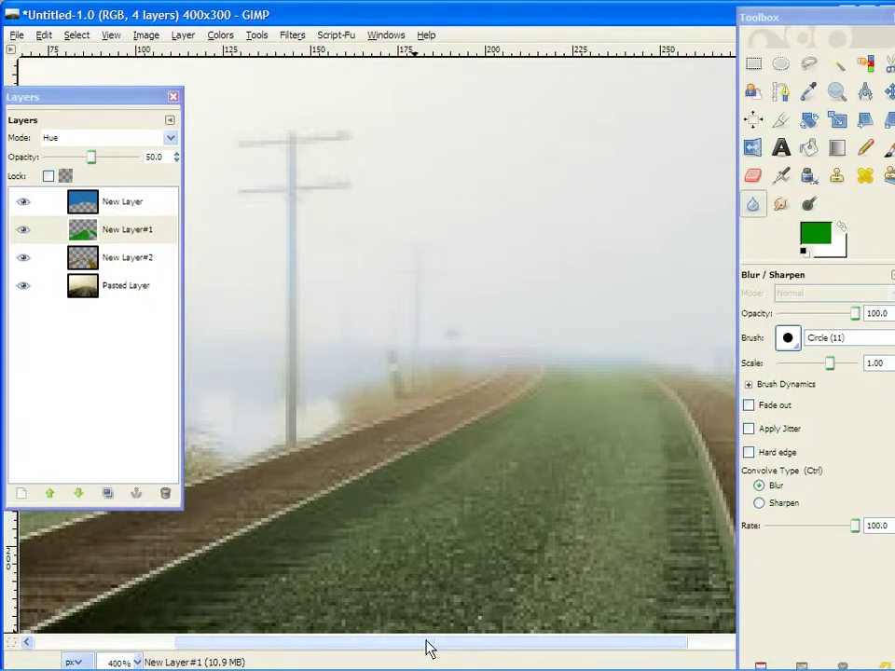
left_click_drag(429, 648, 517, 652)
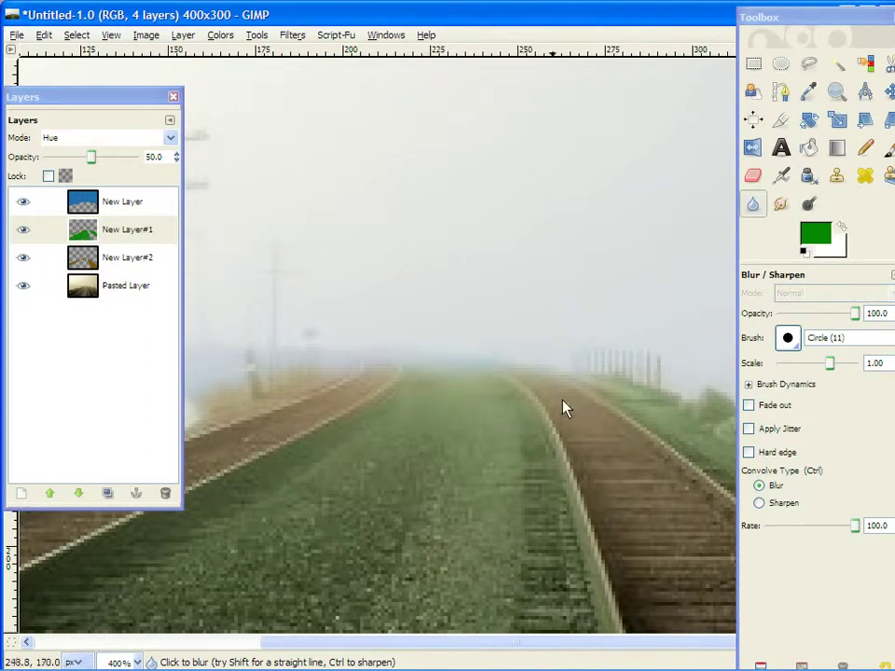
scroll(330, 396, "down", 3, "ctrl")
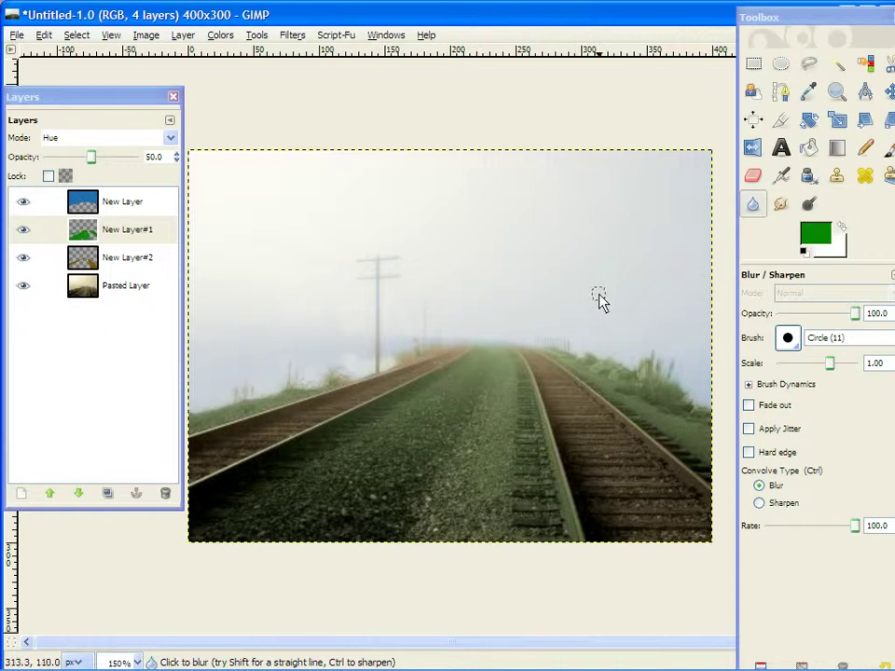
Select the Paintbrush and set the foreground colour to white ffffff.
left_click(887, 148)
left_click(826, 233)
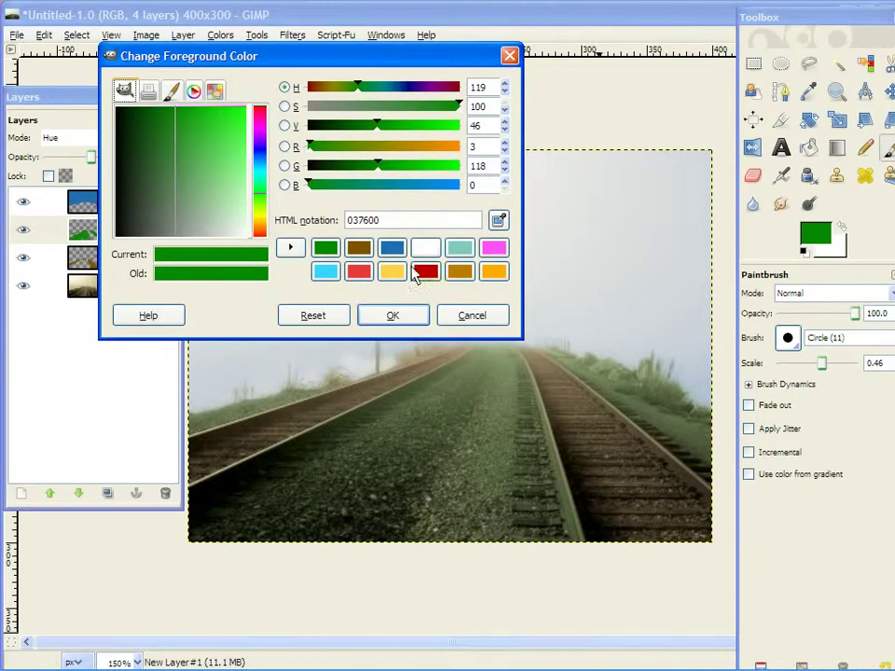
left_click(422, 248)
left_click(392, 317)
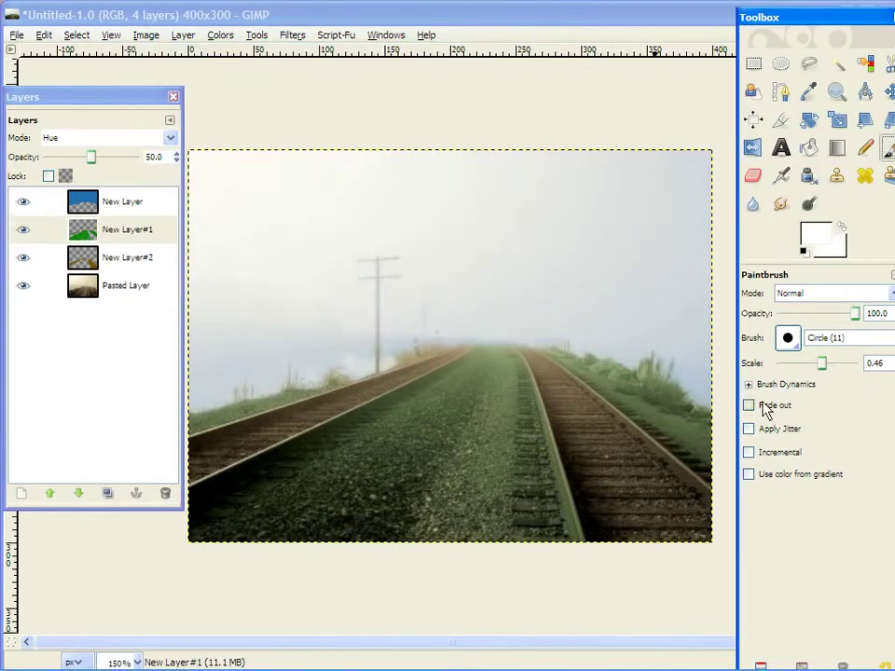
Choose the Cloud 4 brush shape and reduce its scale to 0.12.
left_click(788, 340)
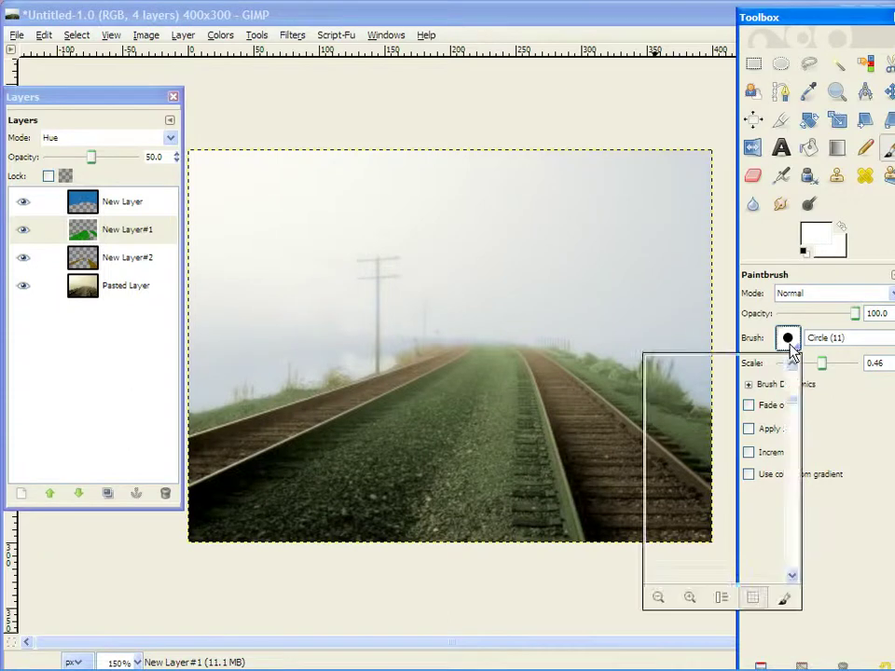
scroll(732, 494, "down", 2)
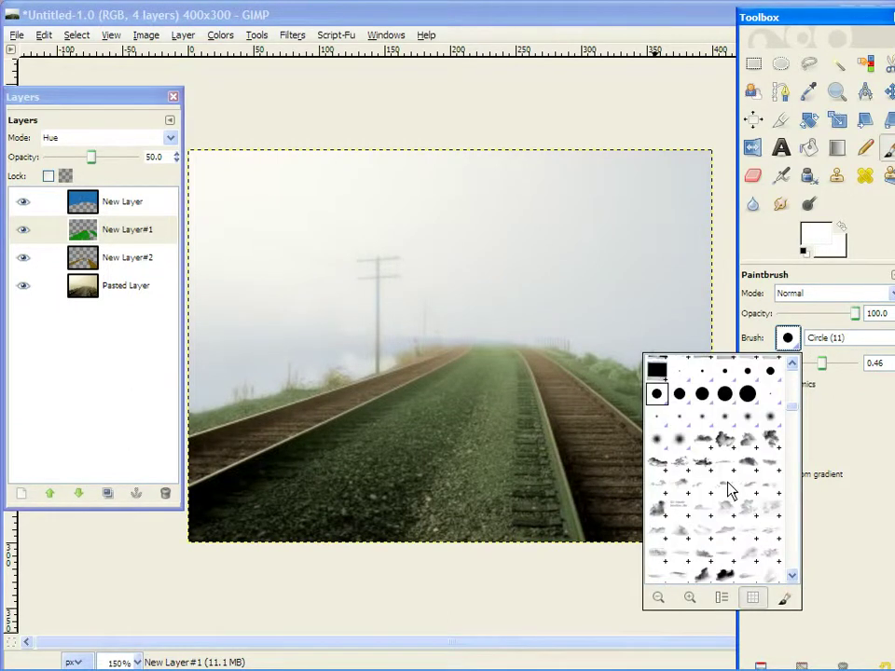
left_click(772, 440)
left_click_drag(818, 368, 801, 365)
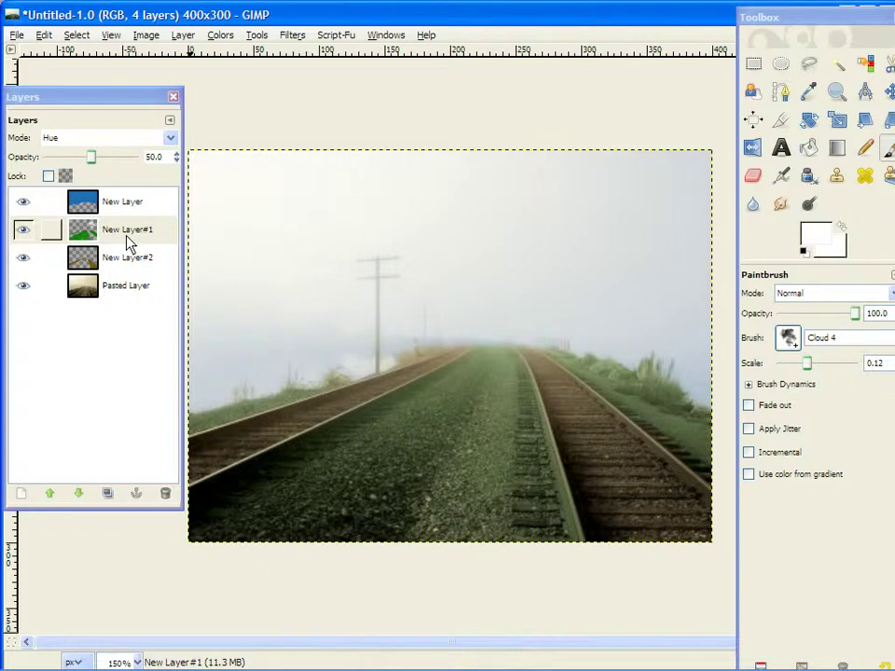
Add a new empty layer above the Pasted Layer and undo a trial cloud stamp.
right_click(134, 285)
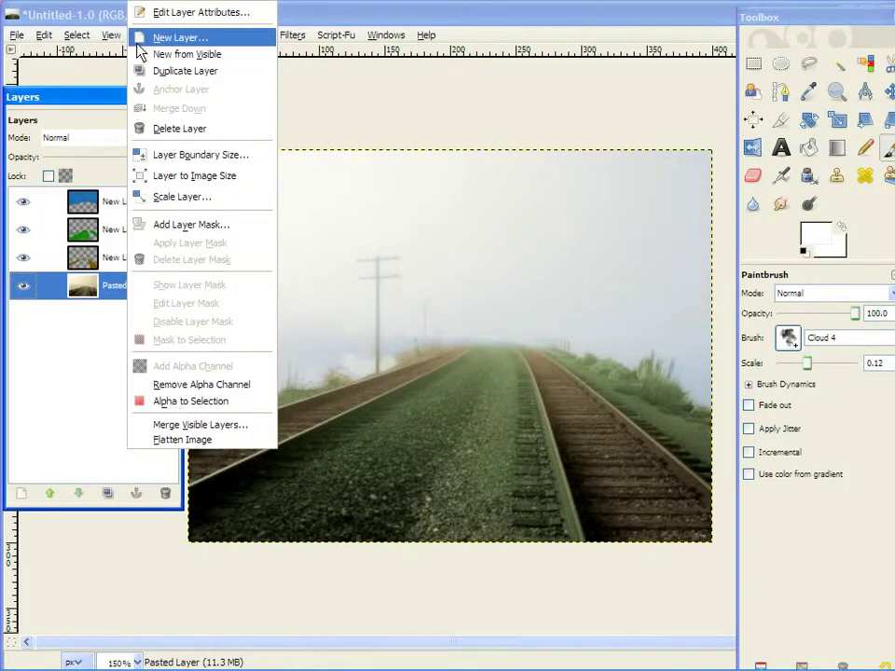
left_click(139, 41)
left_click(210, 369)
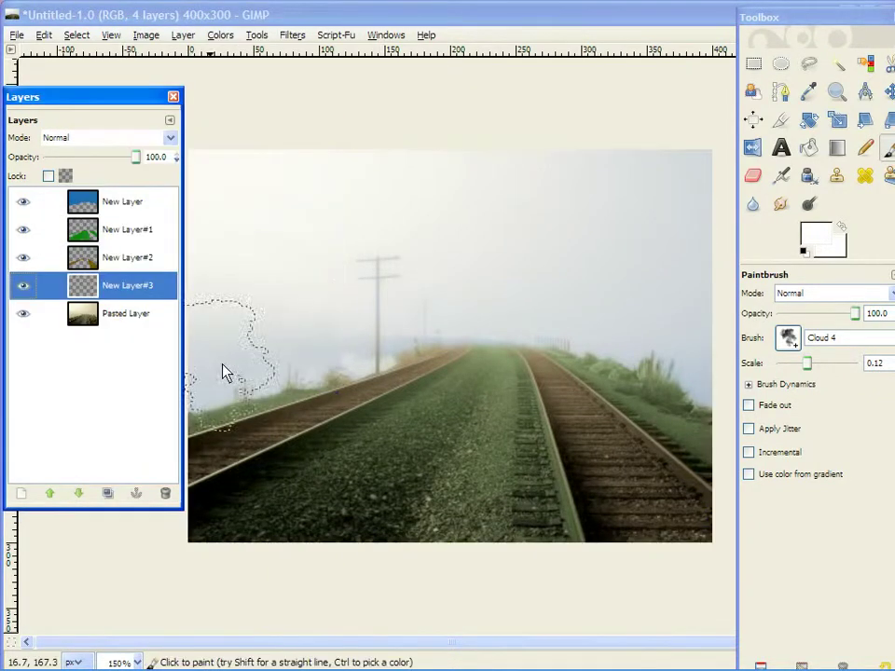
left_click(593, 247)
key("ctrl+z")
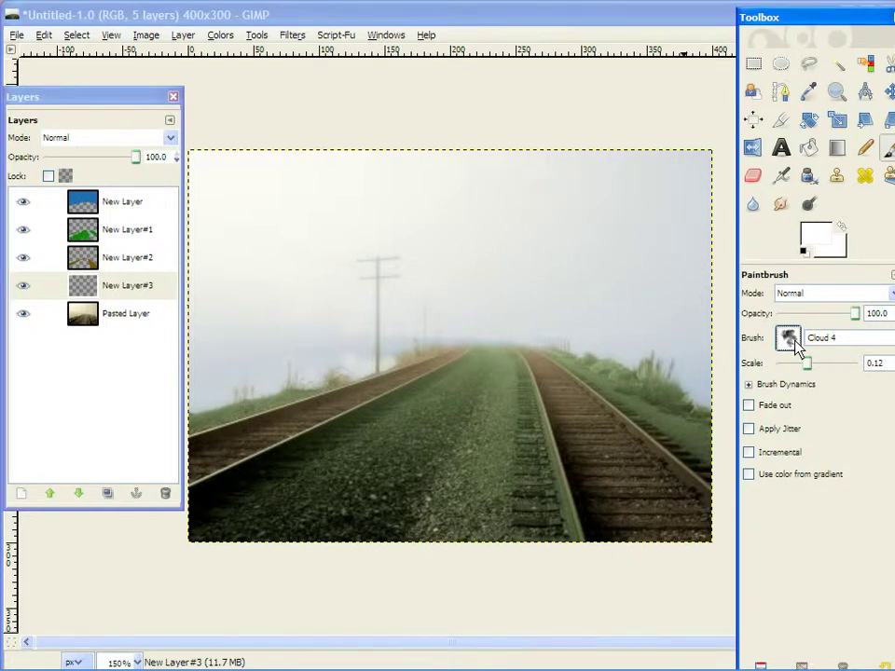
Stamp faint clouds in the upper-right sky with the Clouds_12 brush, raising scale to 0.24.
left_click(790, 340)
scroll(726, 530, "down", 3)
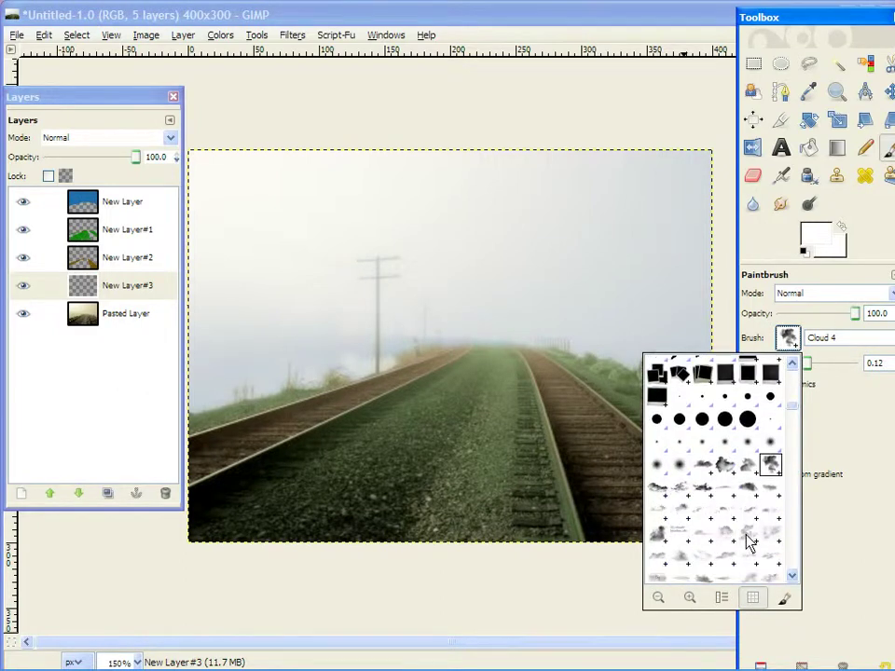
left_click(747, 539)
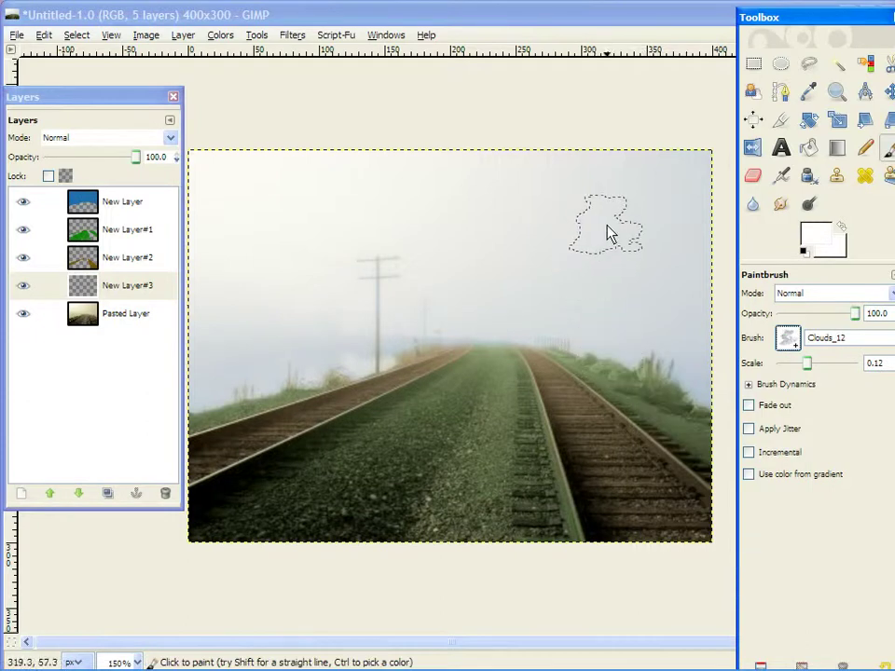
left_click(629, 220)
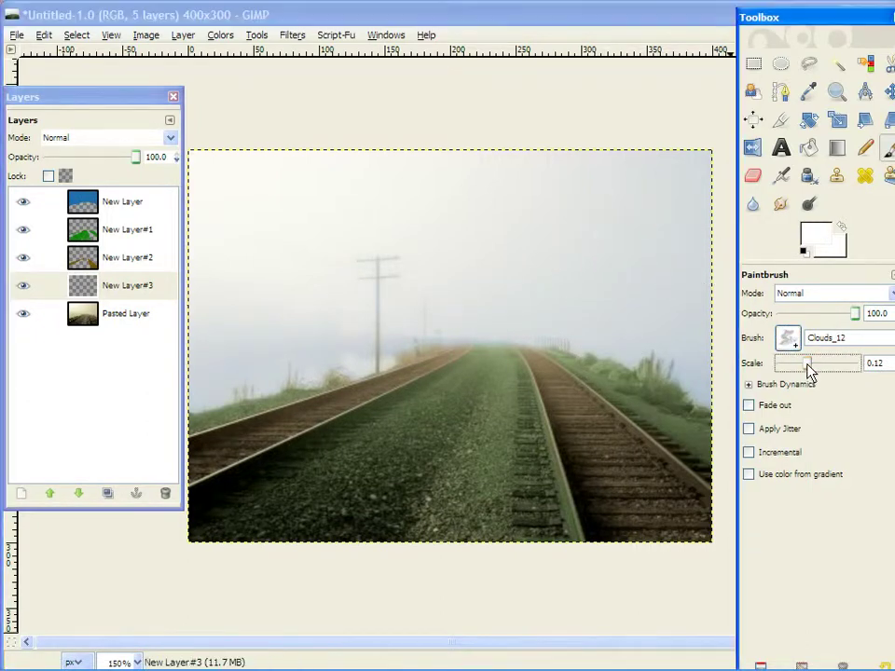
left_click_drag(807, 364, 814, 365)
left_click(615, 246)
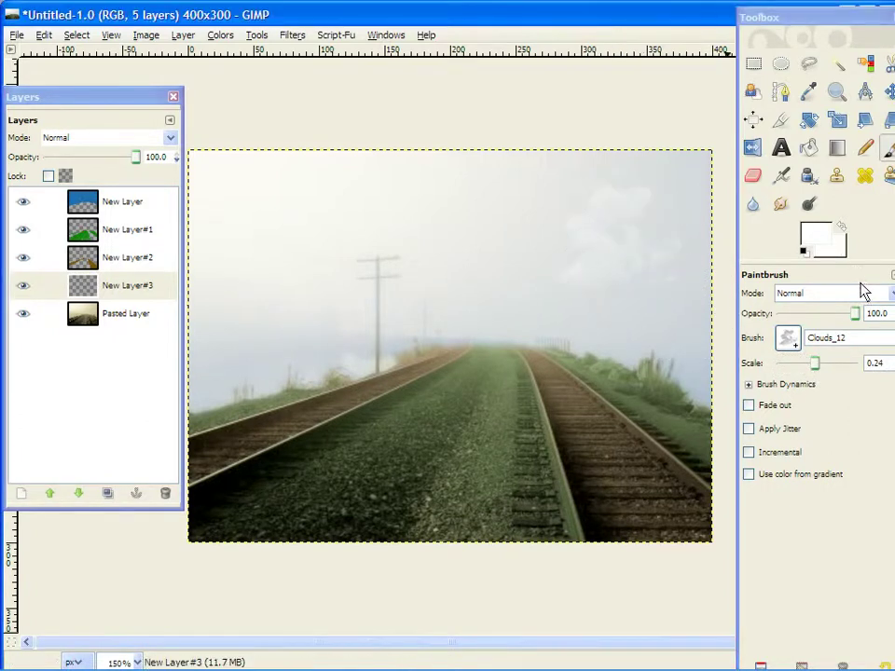
Switch to the Clouds_23 brush and roughly double its scale.
left_click(785, 346)
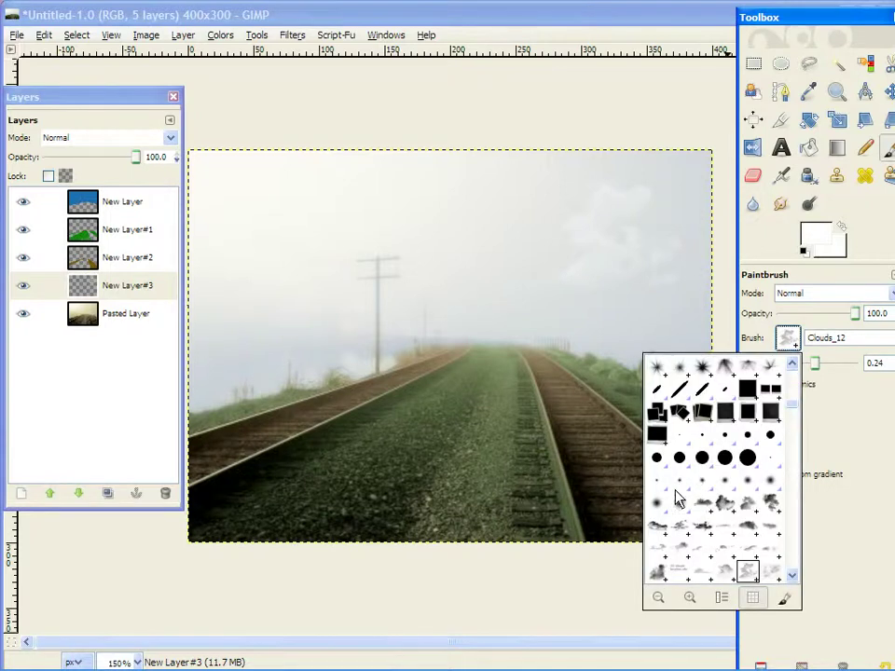
scroll(677, 503, "down", 3)
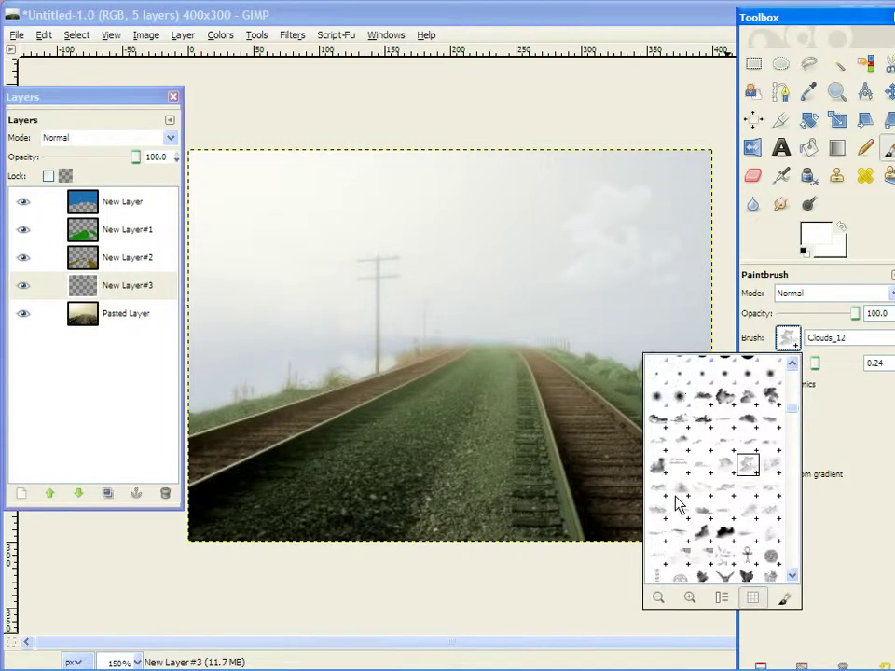
left_click(753, 520)
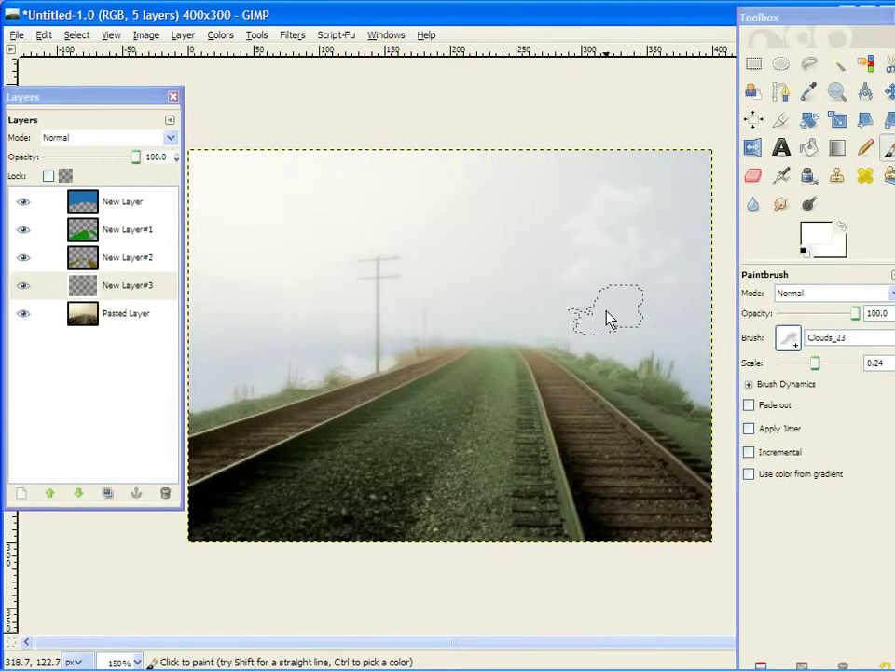
left_click_drag(815, 364, 824, 366)
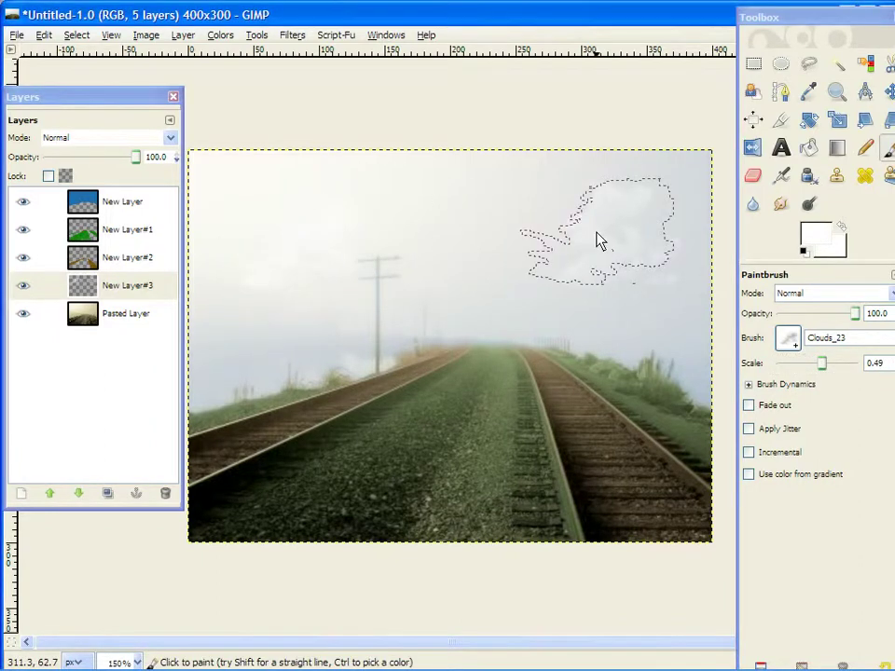
Switch the cloud brush to Clouds_17.
left_click(792, 341)
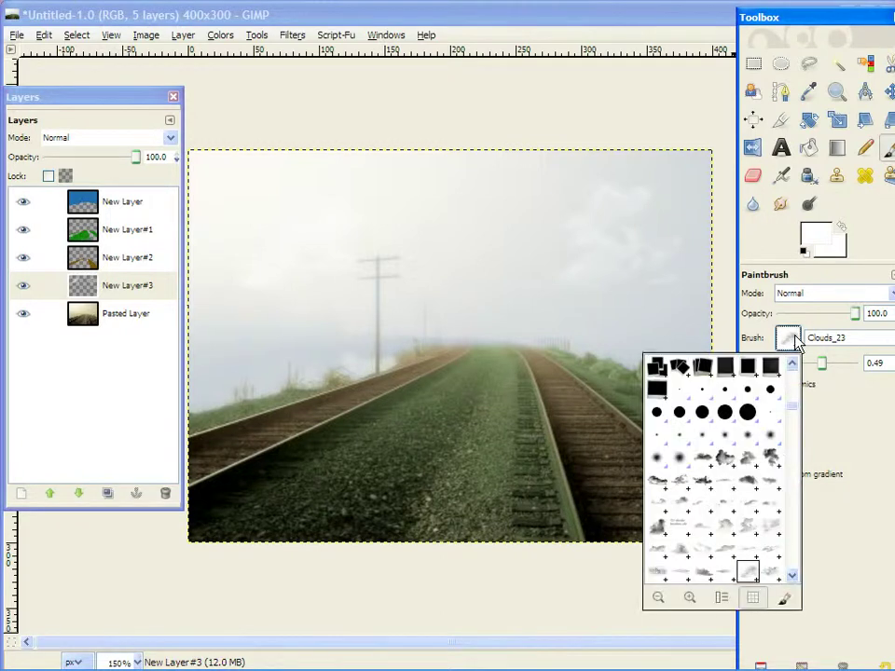
scroll(743, 466, "down", 5)
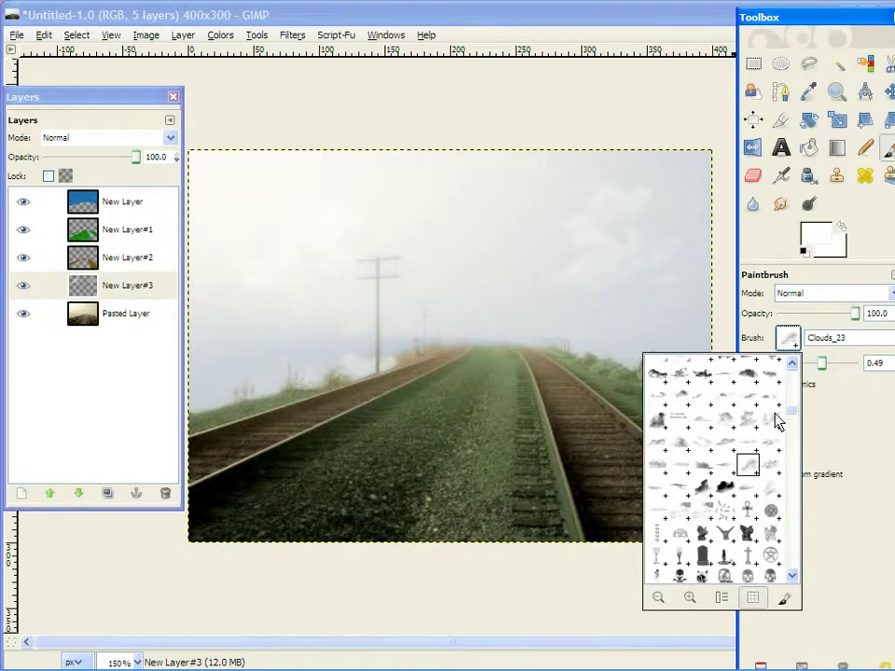
left_click(739, 455)
left_click(432, 233)
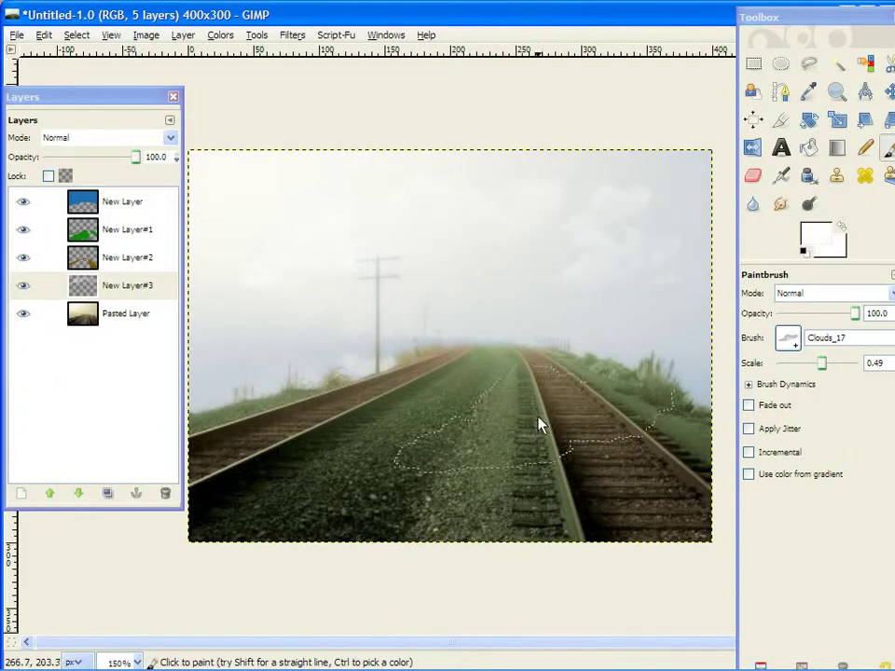
key("ctrl")
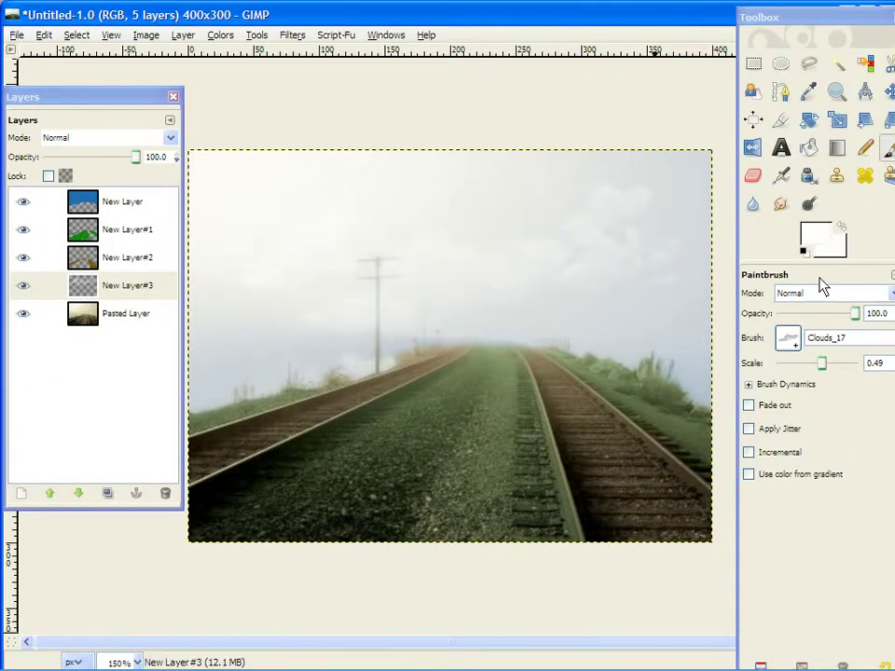
Change the foreground colour to off-white f3f3f3 and zoom out to view the clouds.
left_click(814, 235)
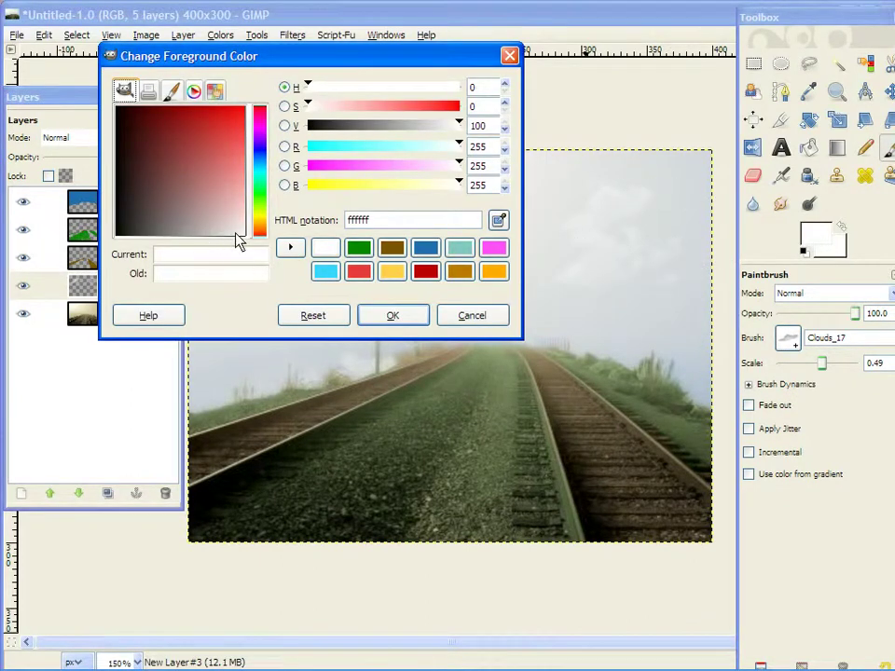
left_click_drag(234, 234, 239, 242)
left_click(387, 319)
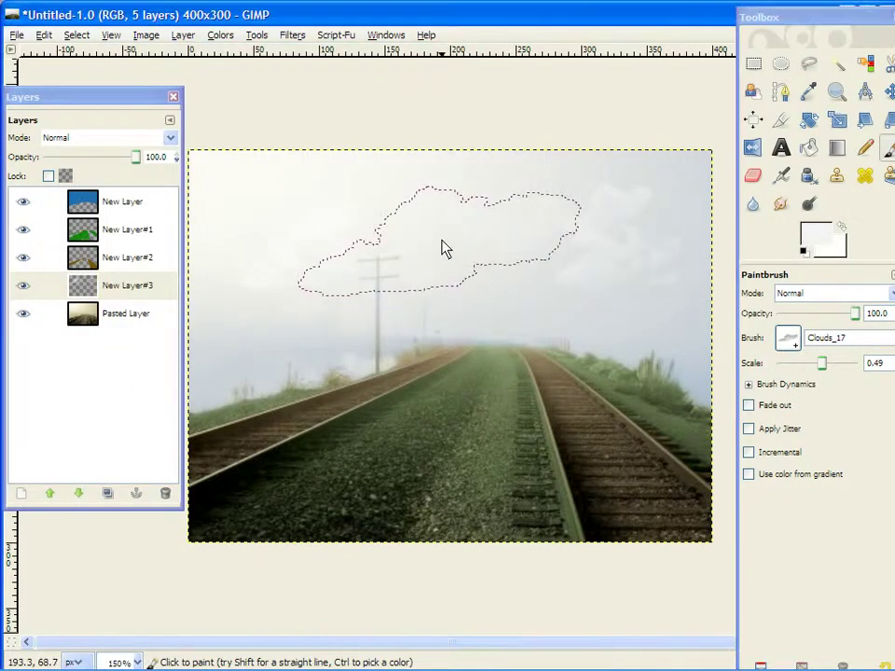
key("ctrl")
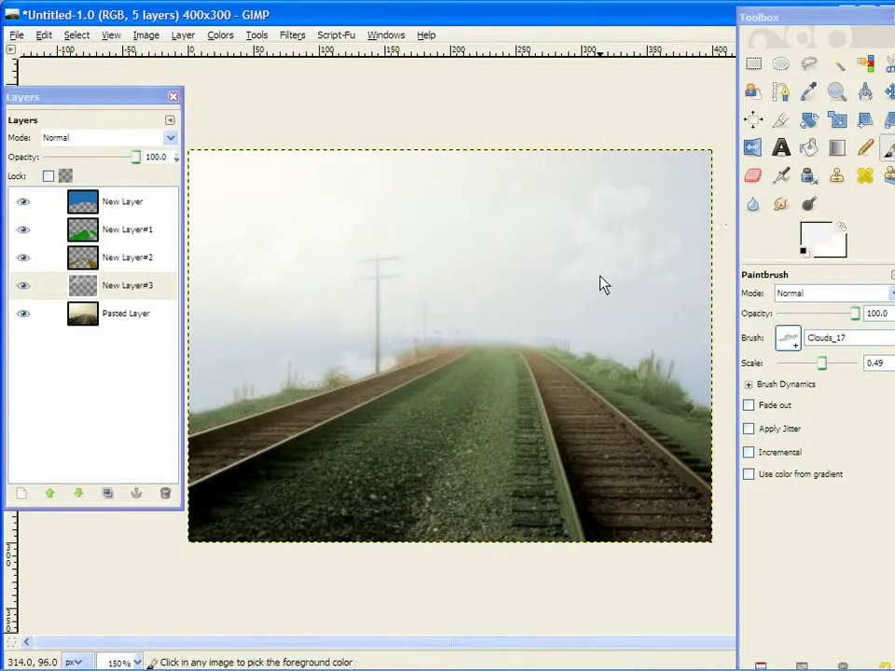
scroll(602, 284, "down", 1)
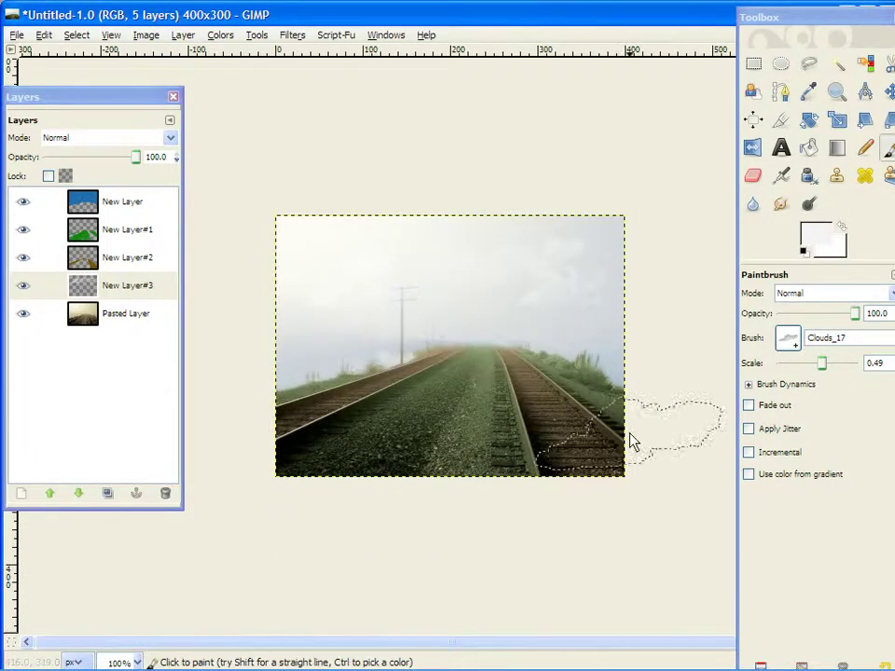